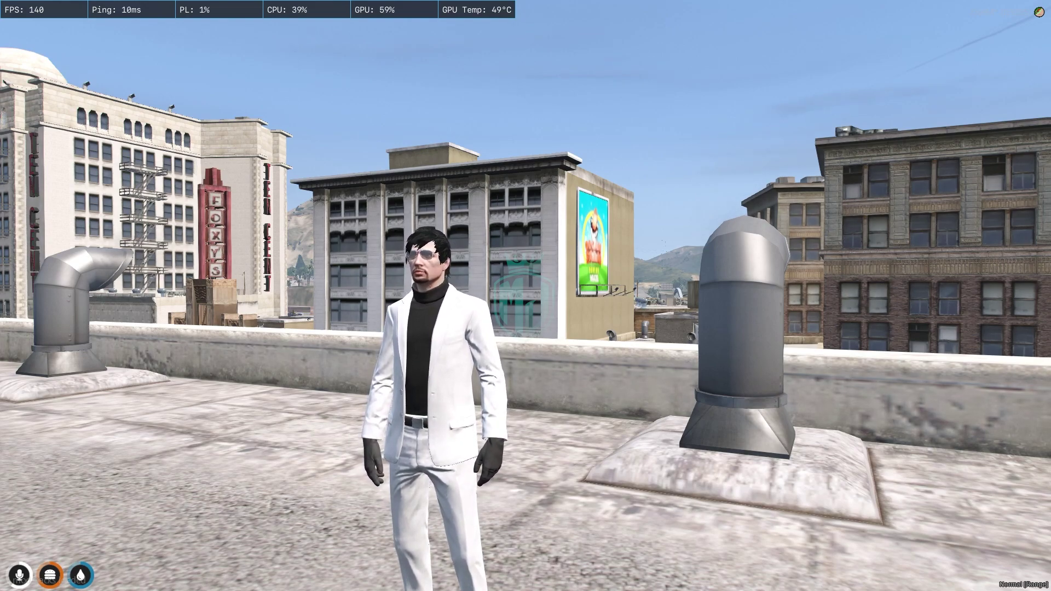
Bring up the Windows Start menu over the running FiveM game.
key("super")
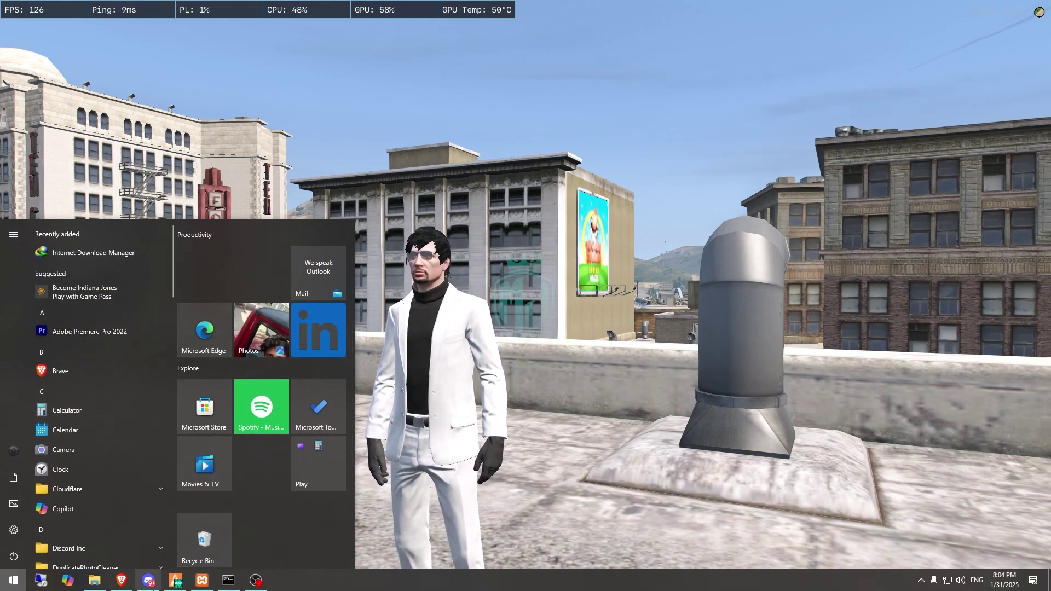
Open the MrNewbNameChanger GitHub repository in a new tab and download it as a ZIP.
left_click(122, 580)
scroll(605, 403, "down", 4)
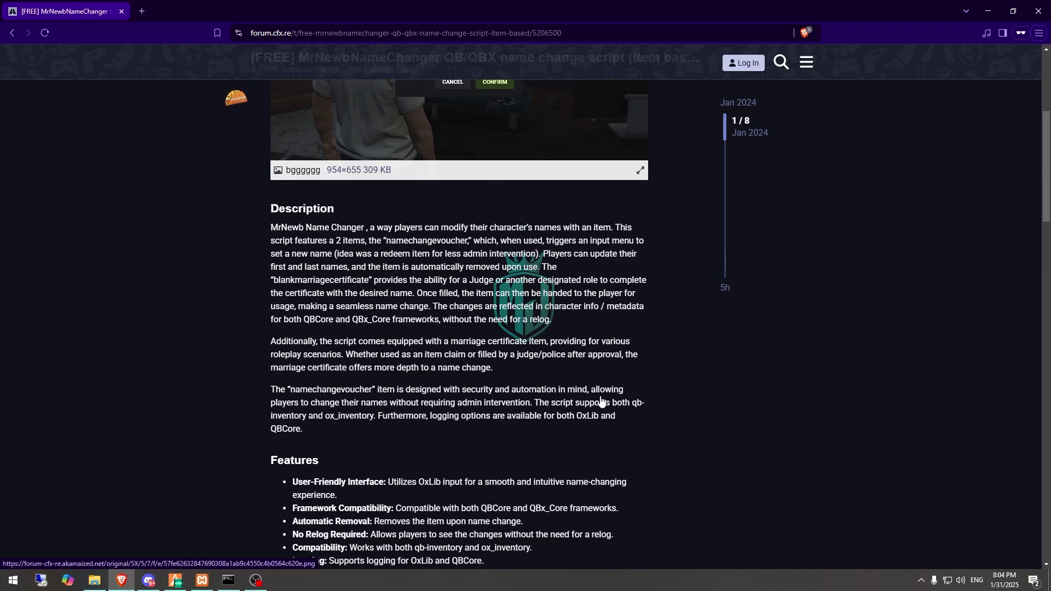
scroll(599, 401, "down", 4)
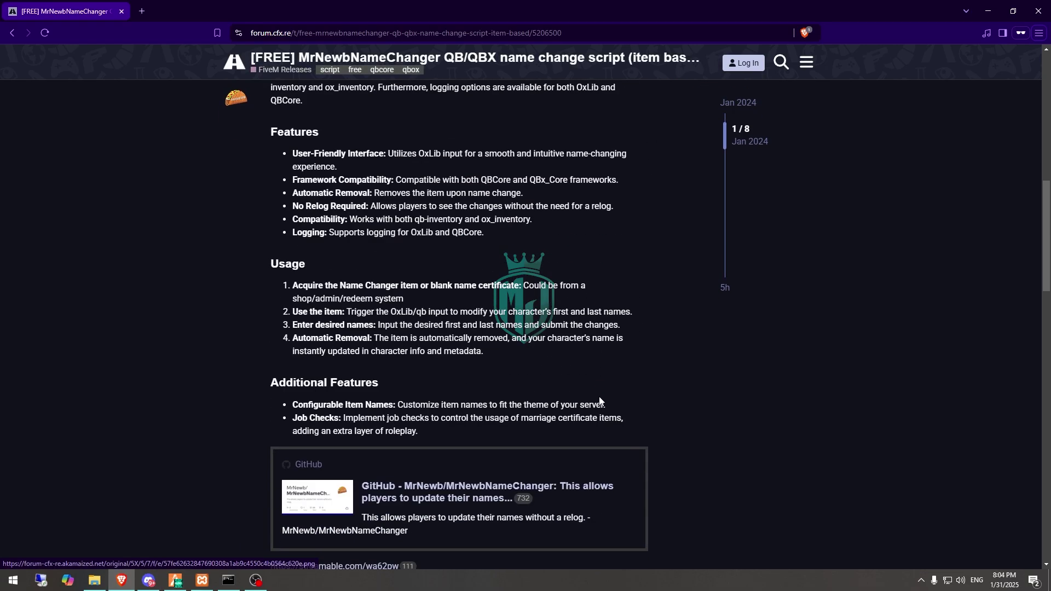
right_click(434, 492)
left_click(491, 336)
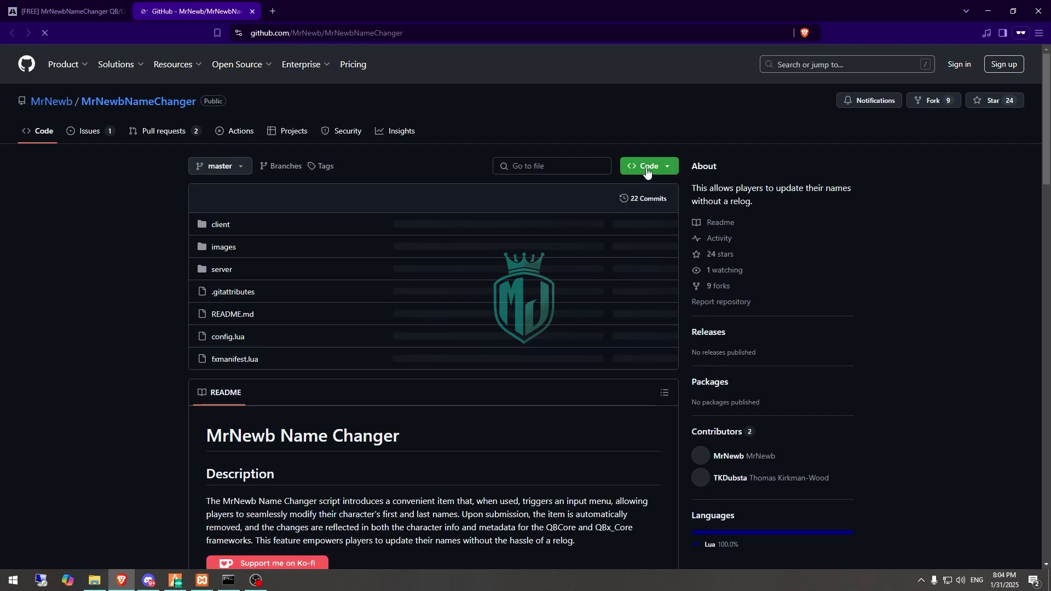
left_click(648, 166)
left_click(502, 318)
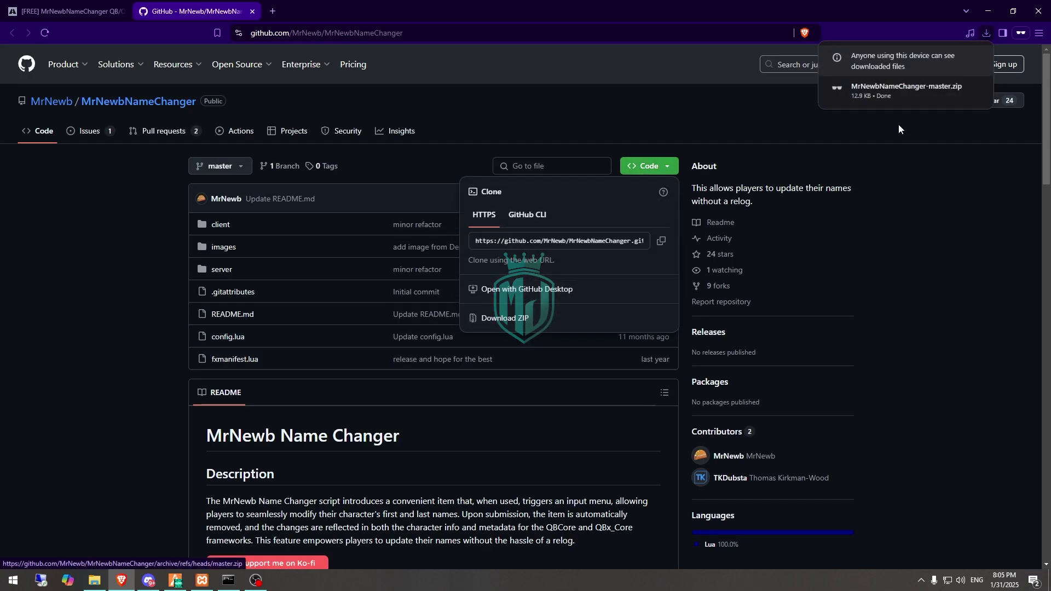
Open the downloaded zip in WinRAR and extract the MrNewbNameChanger folder into resources.
left_click(883, 97)
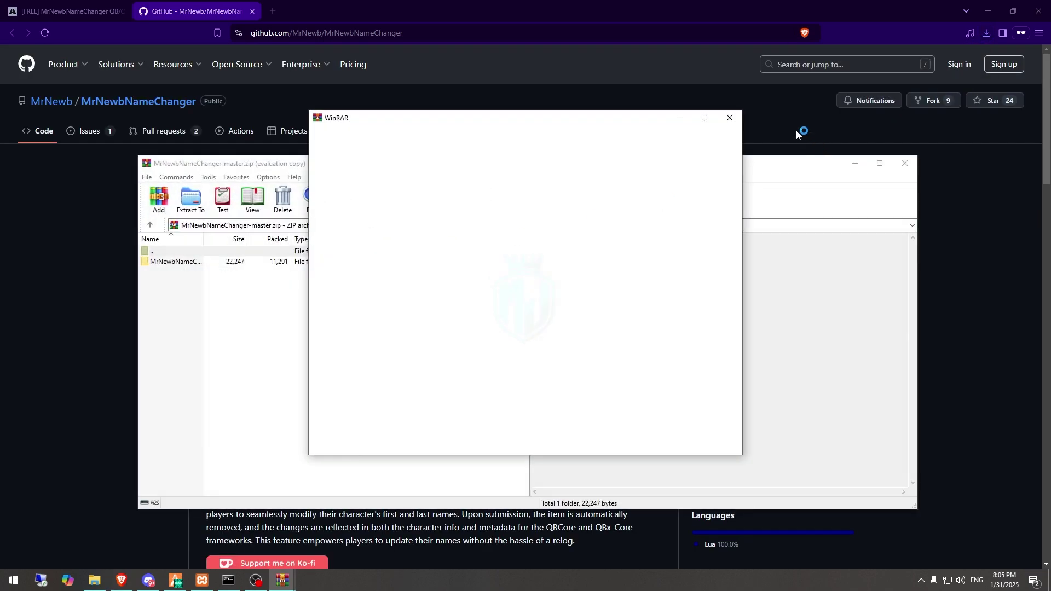
left_click(727, 120)
left_click(307, 263)
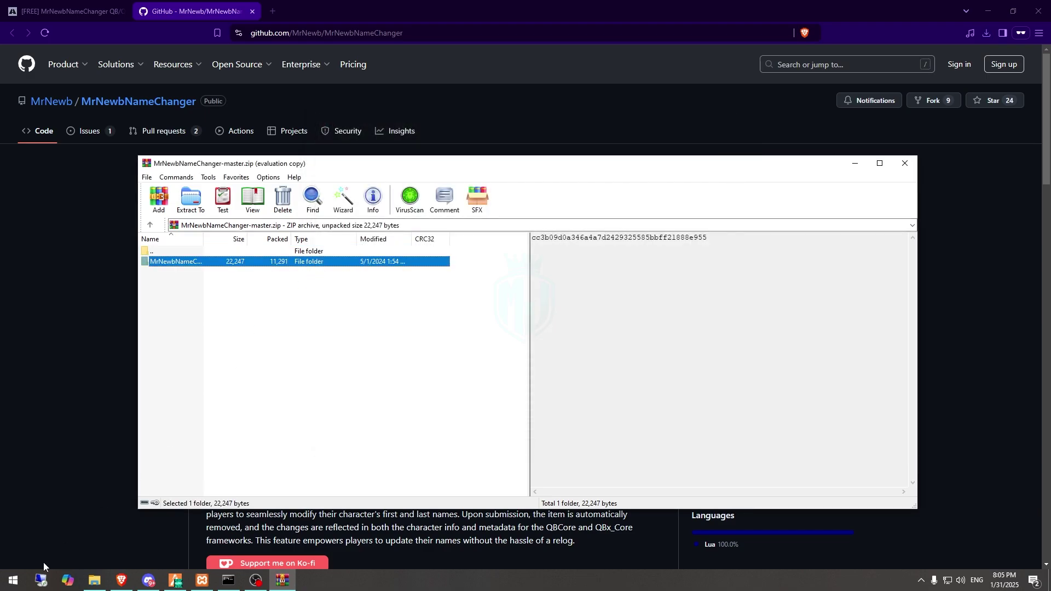
left_click(95, 580)
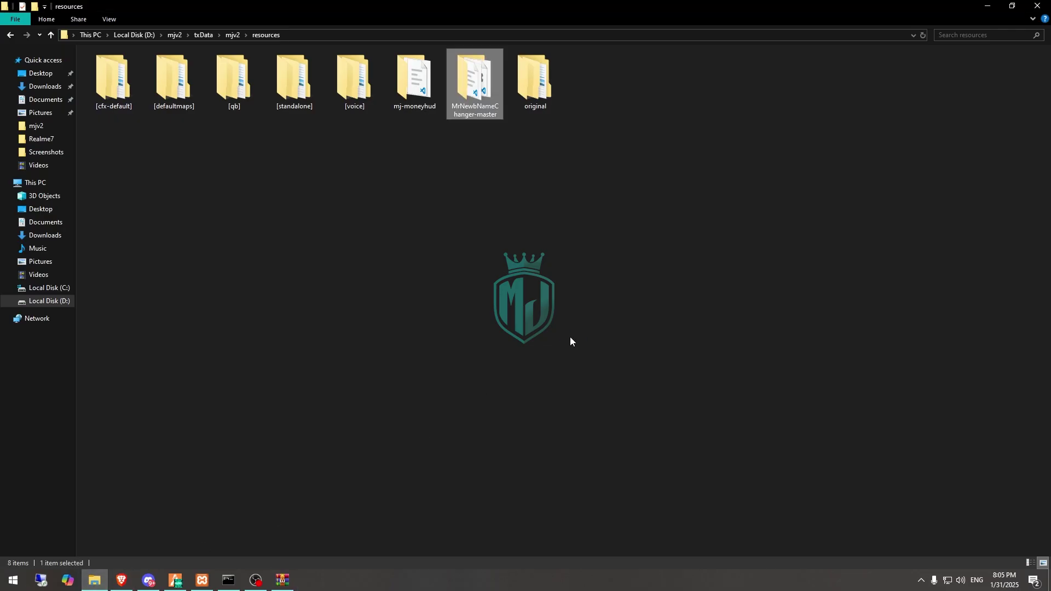
Rename MrNewbNameChanger-master to MrNewbNameChanger, then open its config.lua.
key("F2")
key("End")
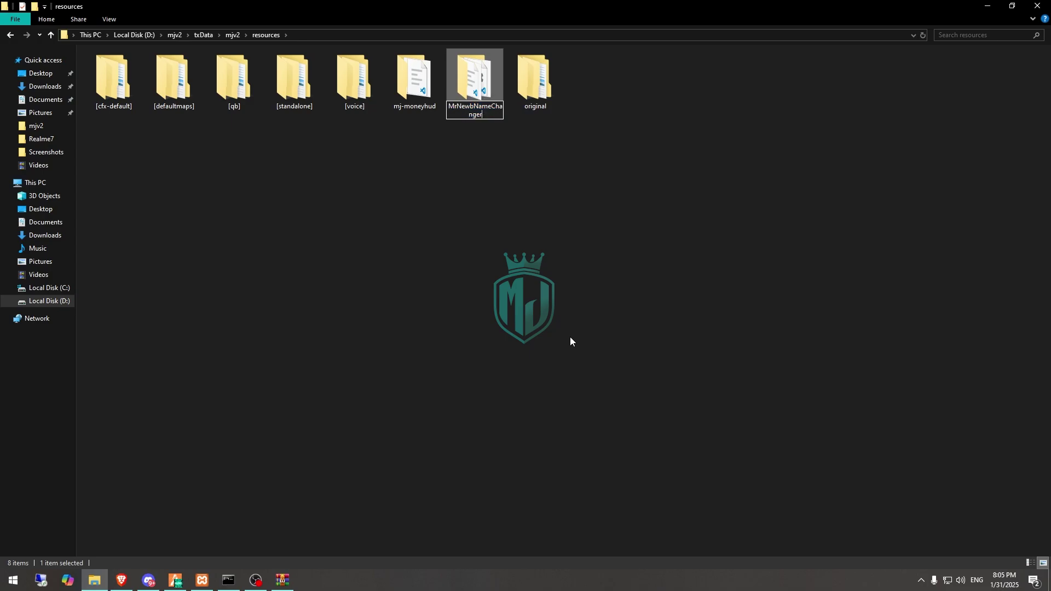
key("Return")
key("Return")
double_click(115, 113)
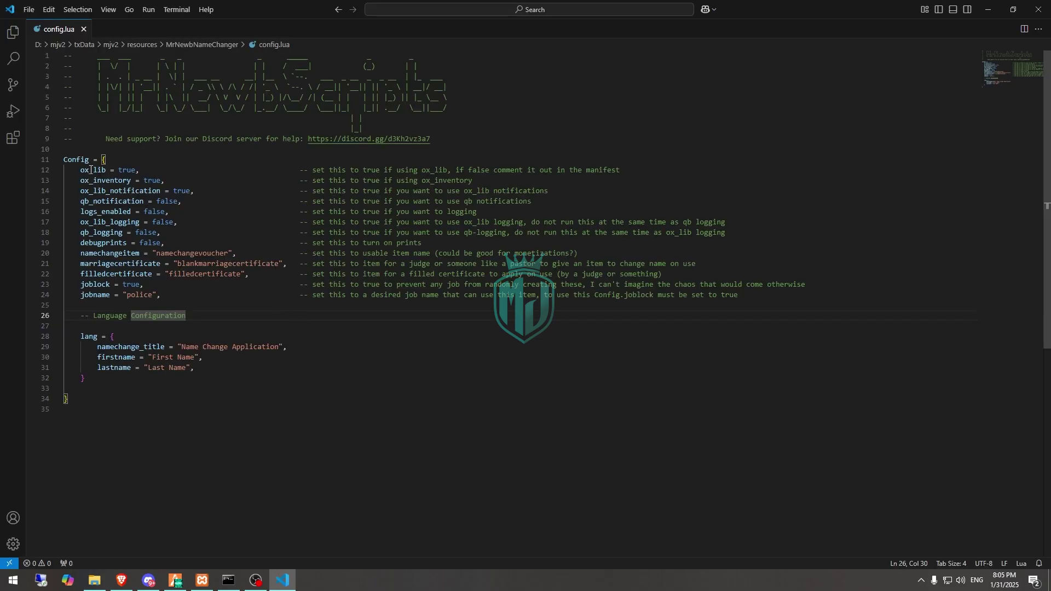
Change the ox_inventory value on line 13 of config.lua from true to false.
double_click(151, 179)
type("false")
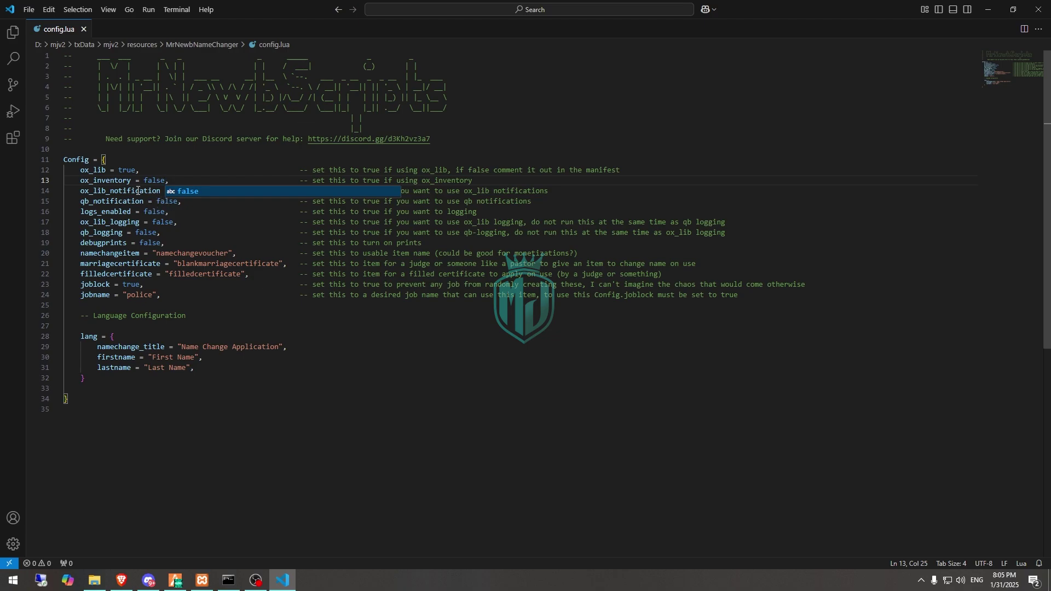
left_click(138, 191)
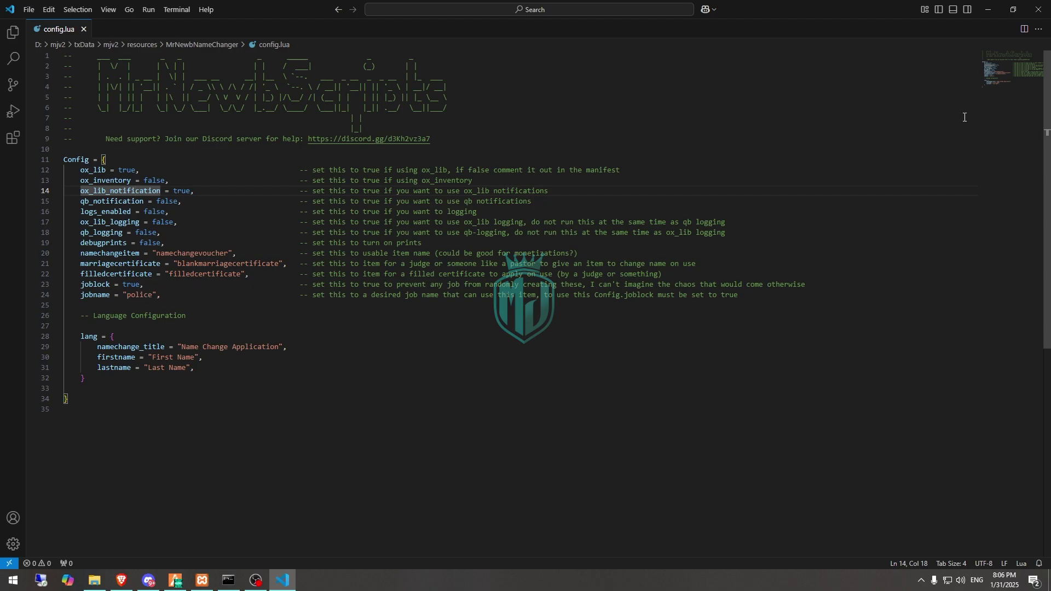
Go to resources > [qb] > qb-core > shared and open items.lua in VS Code.
left_click(987, 9)
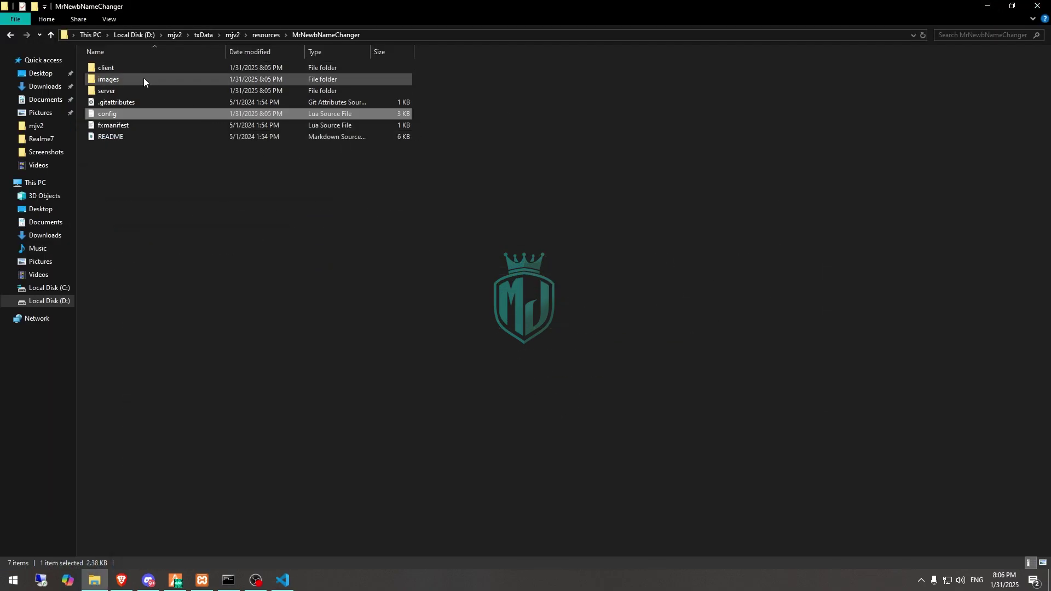
key("alt+Up")
double_click(238, 82)
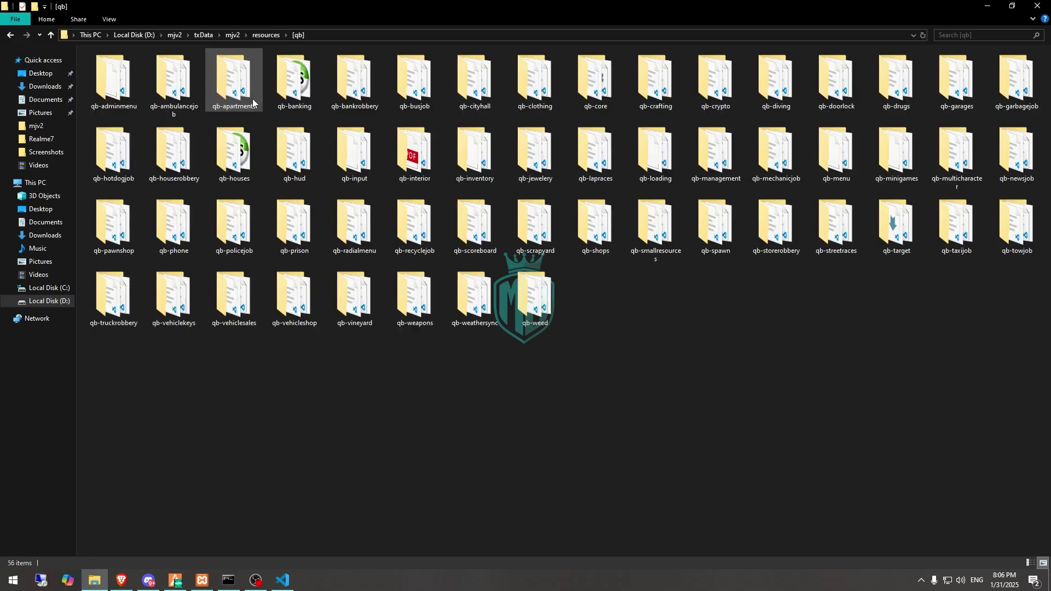
double_click(586, 95)
double_click(116, 125)
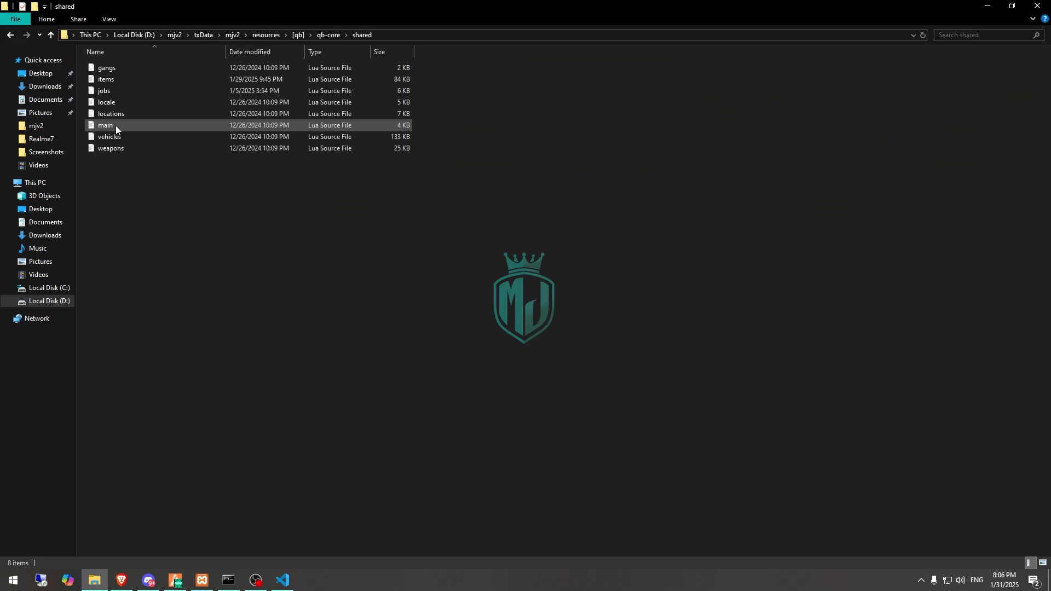
double_click(125, 78)
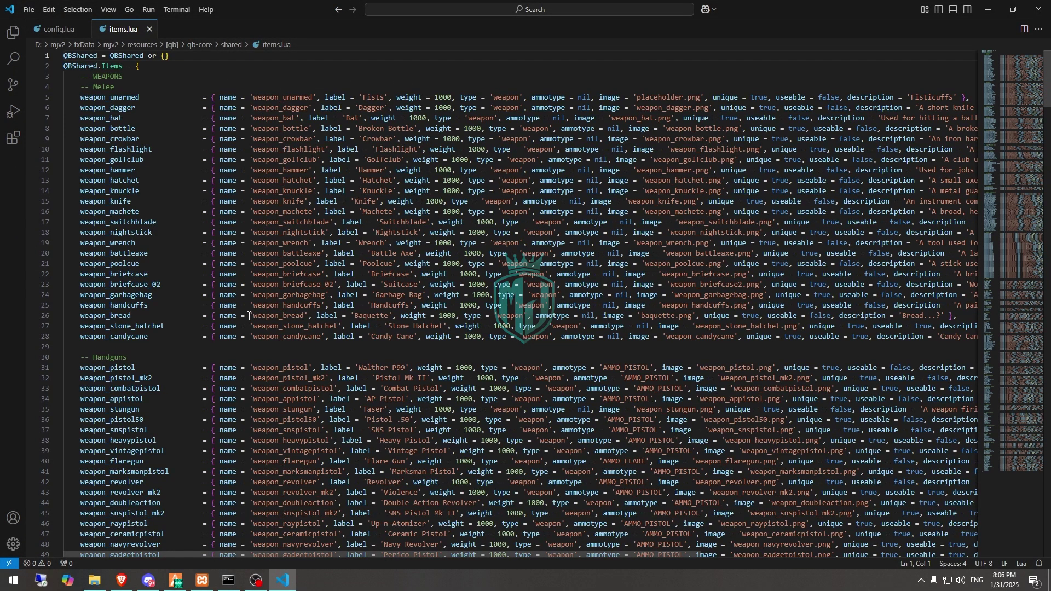
left_click(121, 580)
scroll(488, 327, "down", 4)
scroll(488, 327, "down", 3)
scroll(488, 327, "down", 2)
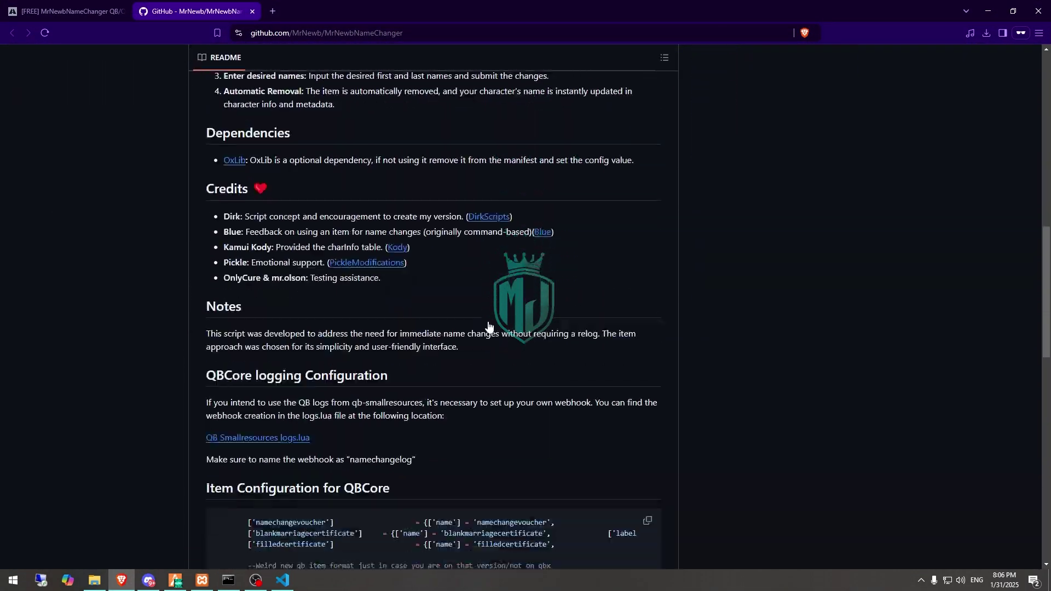
scroll(488, 328, "down", 1)
scroll(488, 327, "down", 2)
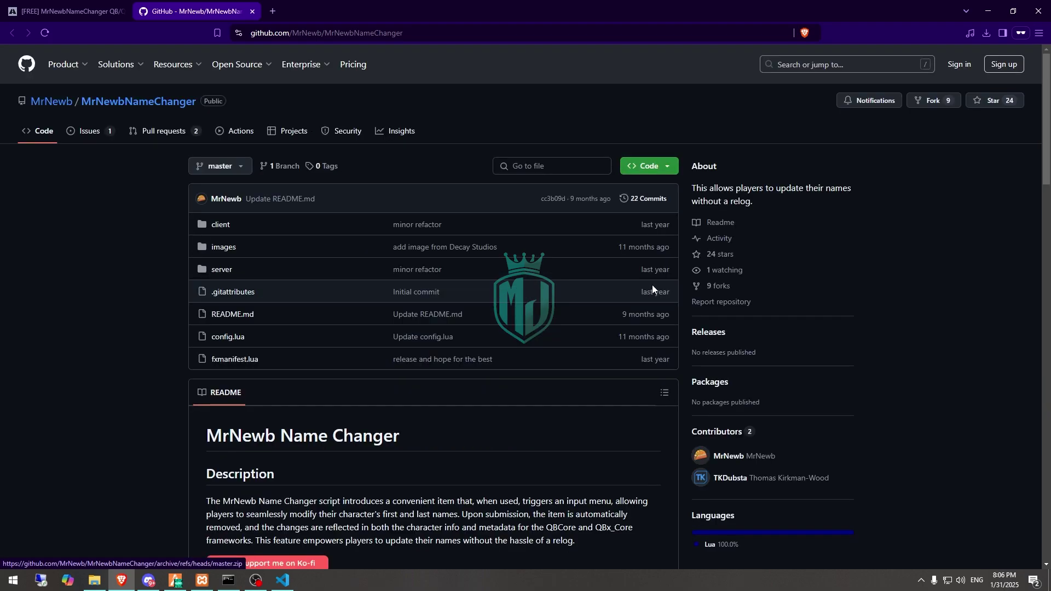
scroll(650, 285, "down", 10)
scroll(648, 299, "down", 5)
scroll(648, 303, "down", 4)
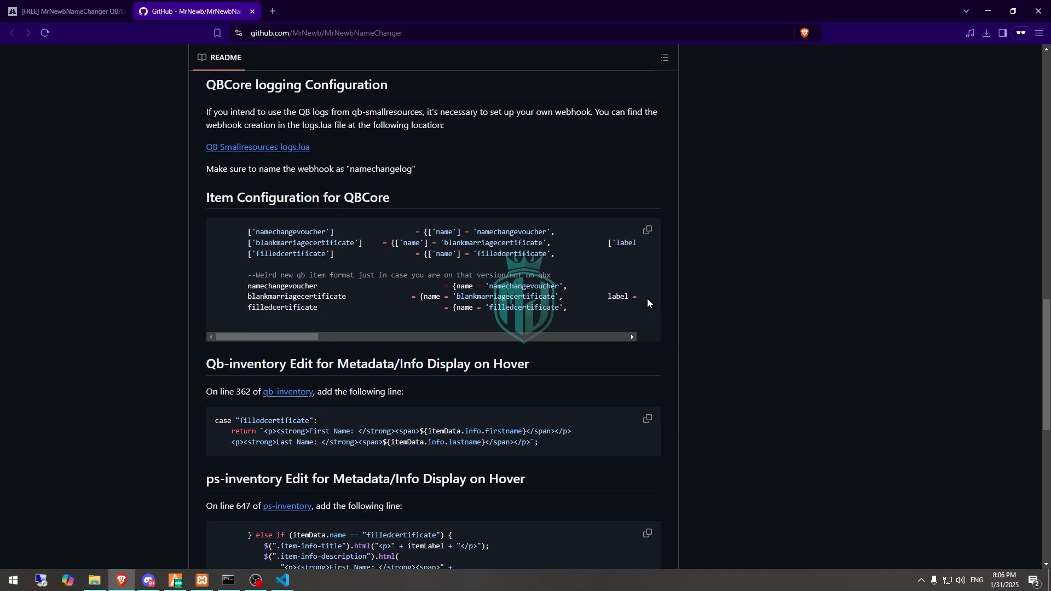
Copy the 'Item Configuration for QBCore' code block from the MrNewbNameChanger README.
left_click(648, 235)
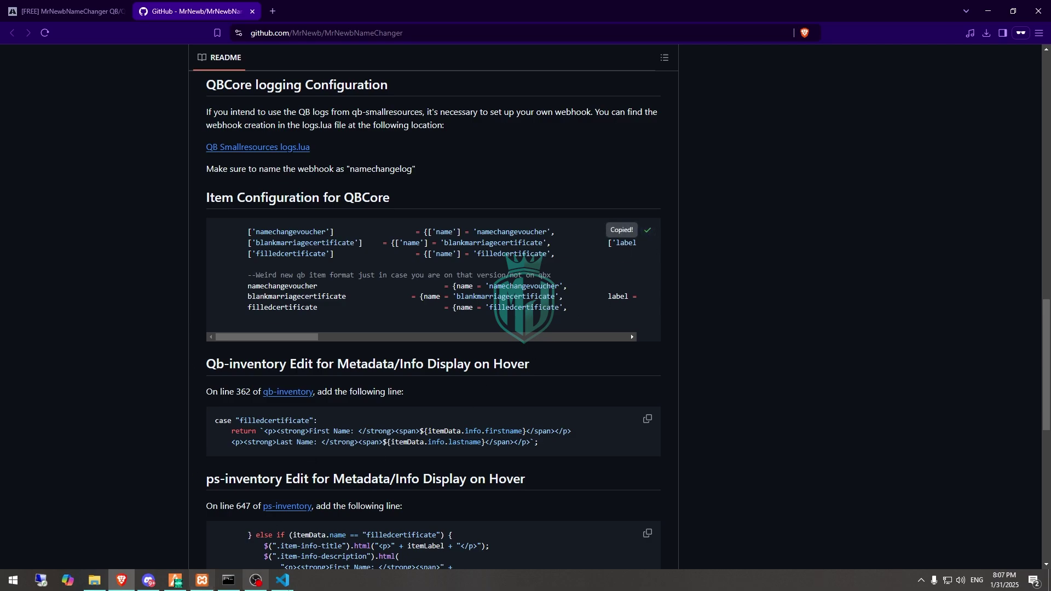
left_click(282, 579)
Paste the name changer items after line 2 of items.lua and delete the old-format lines 3–8.
left_click(166, 60)
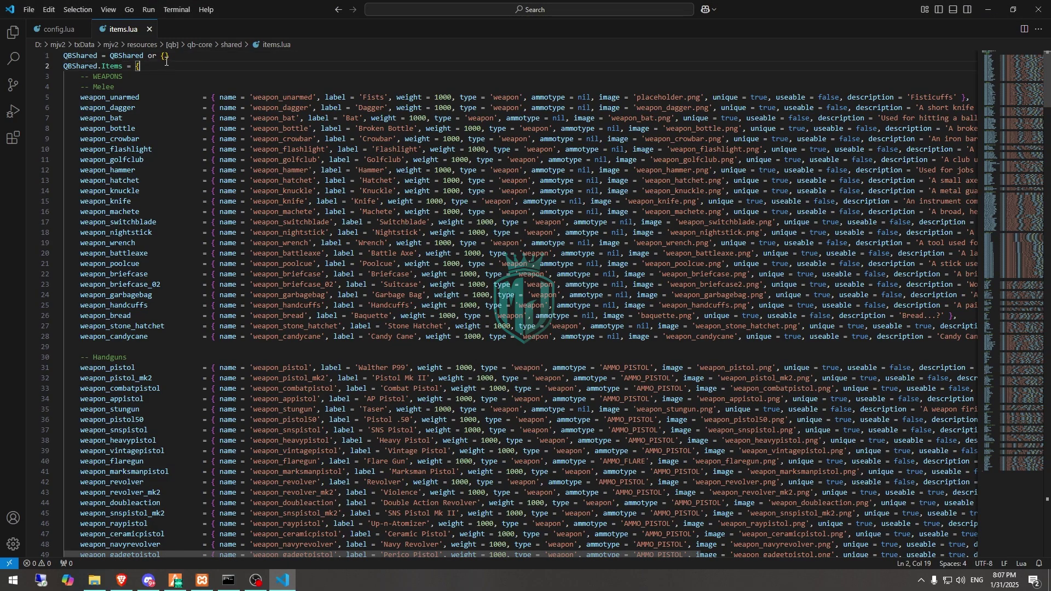
key("ctrl+v")
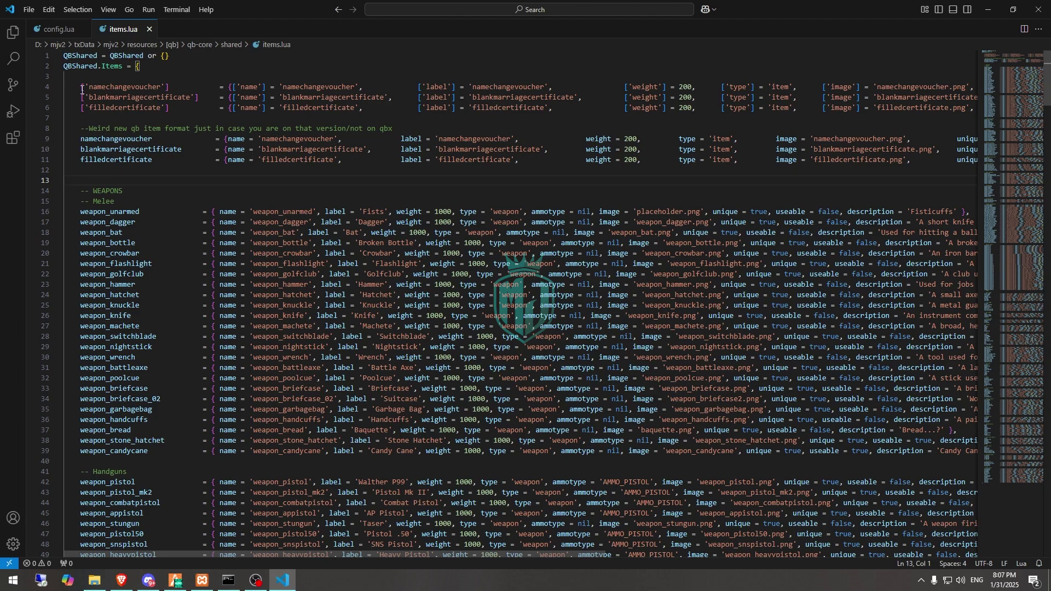
left_click_drag(399, 127, 118, 76)
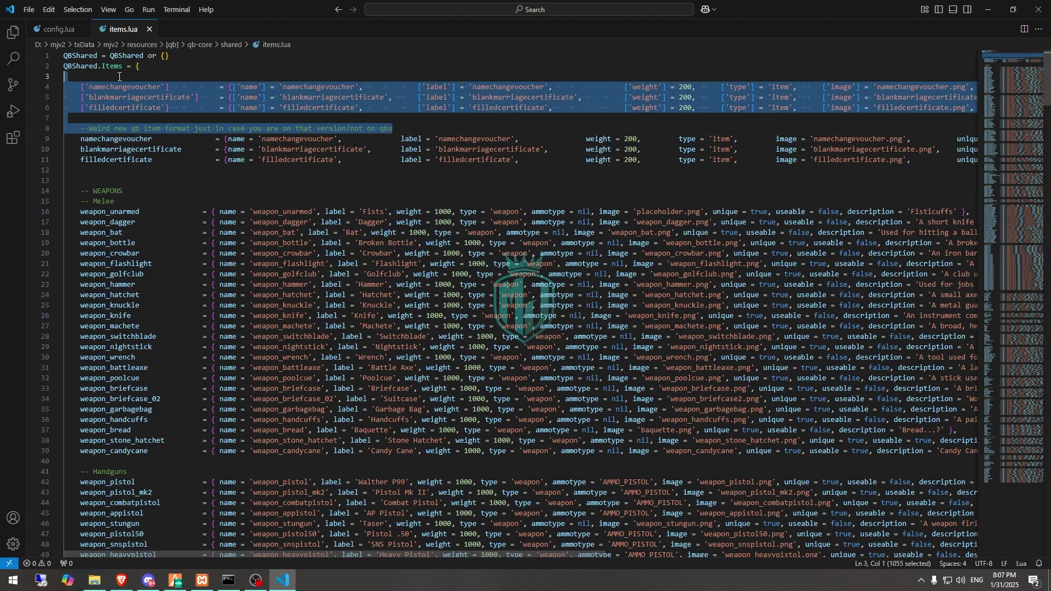
key("BackSpace")
key("BackSpace")
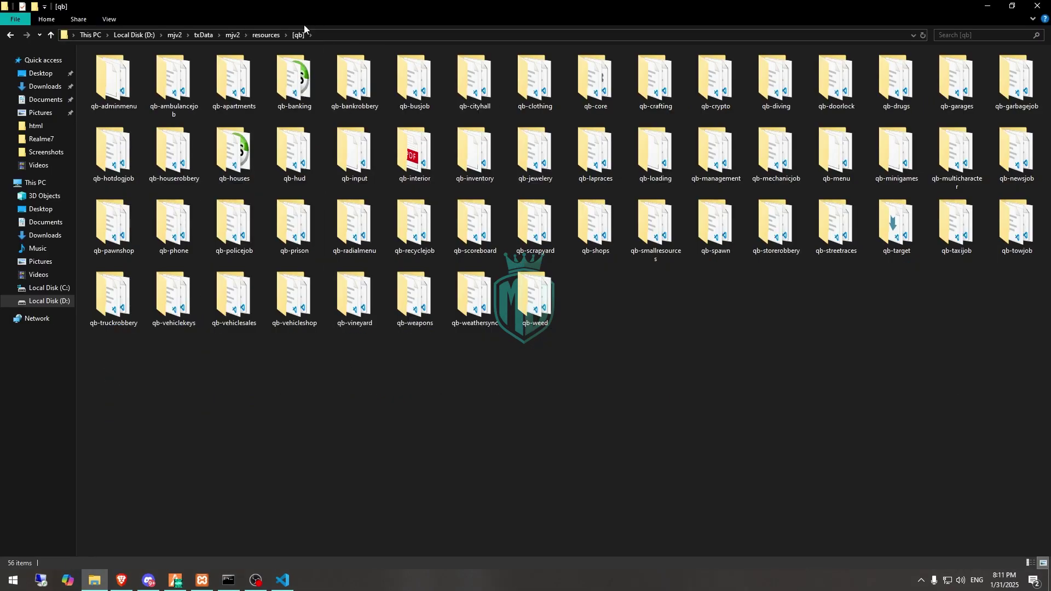
Open server.cfg in the mjv2 folder and add 'ensure MrNewbNameChanger' on line 68.
left_click(266, 35)
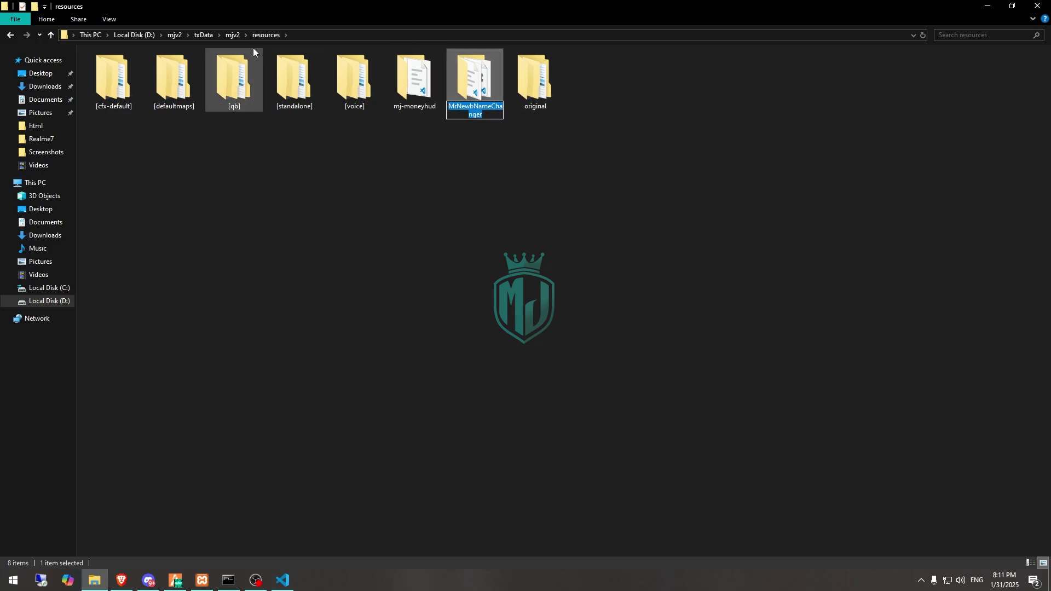
left_click(234, 35)
double_click(351, 80)
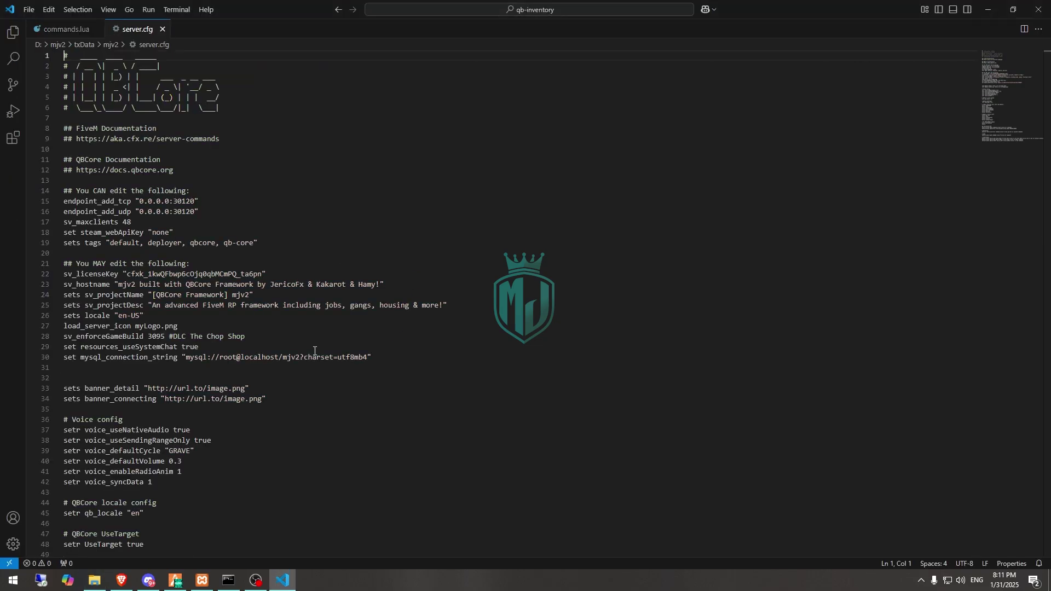
scroll(270, 363, "down", 4)
scroll(174, 366, "down", 8)
left_click(157, 372)
key("ctrl+v")
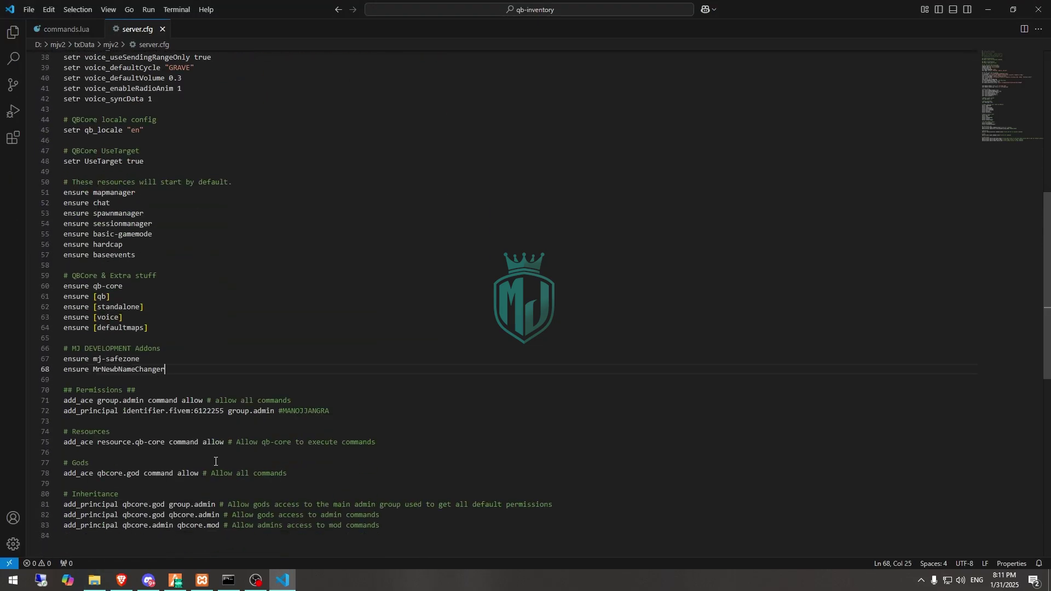
left_click(212, 579)
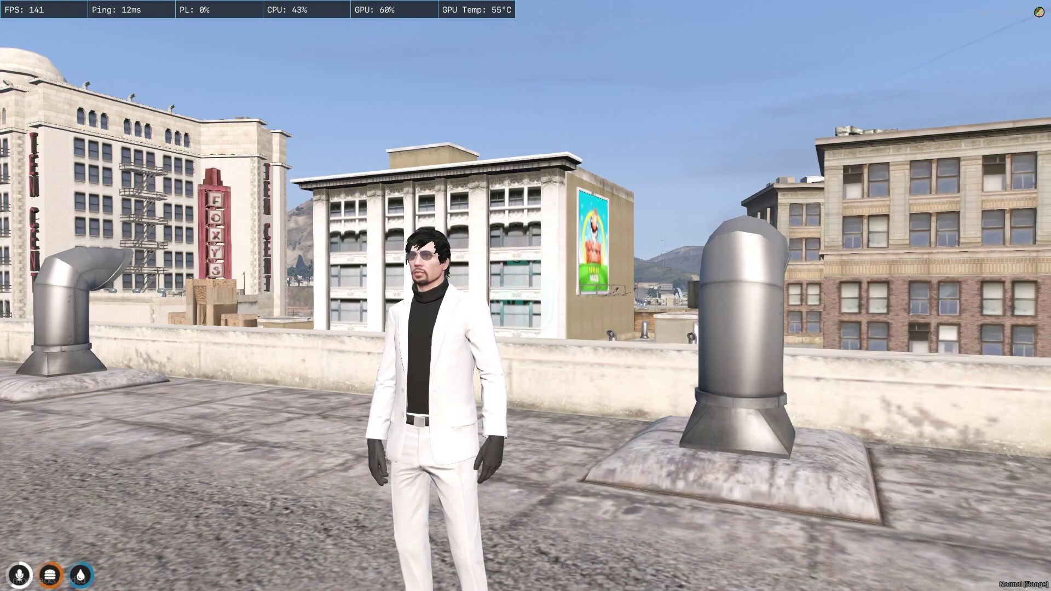
Restart the server from the F1 admin panel and respawn at the last location.
key("F1")
key("e")
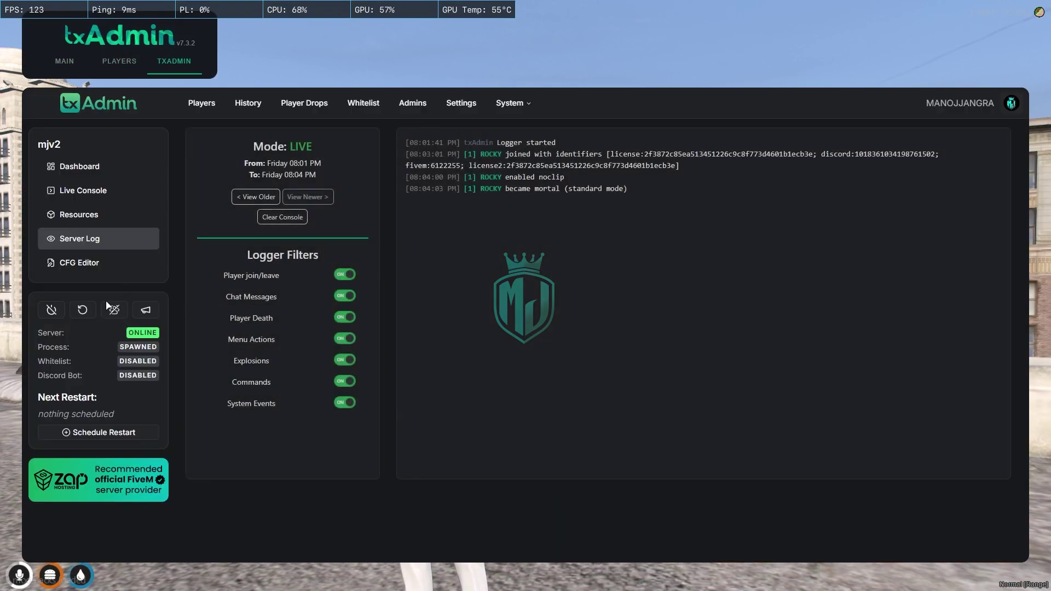
left_click(82, 310)
left_click(629, 351)
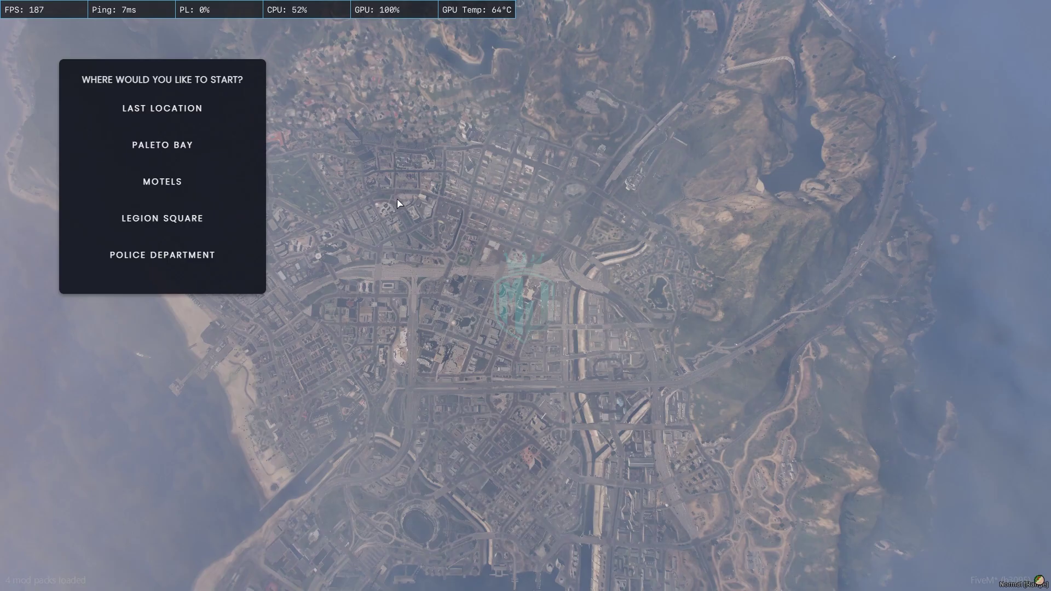
left_click(218, 113)
left_click(206, 300)
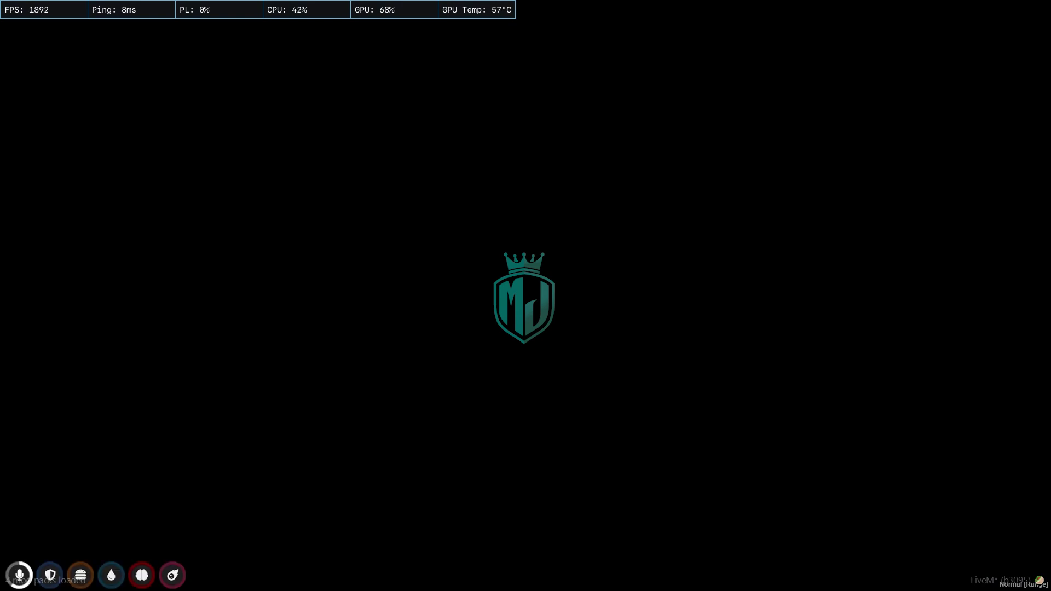
Check the ensure line in server.cfg and namechangeitem in config.lua, then return to FiveM.
key("super")
left_click(282, 580)
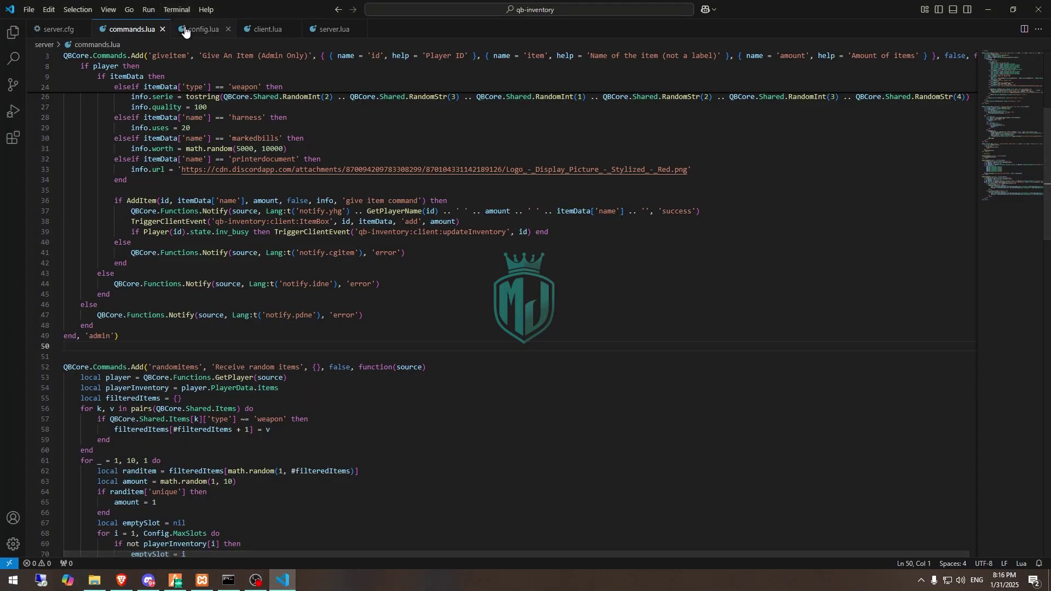
left_click(48, 31)
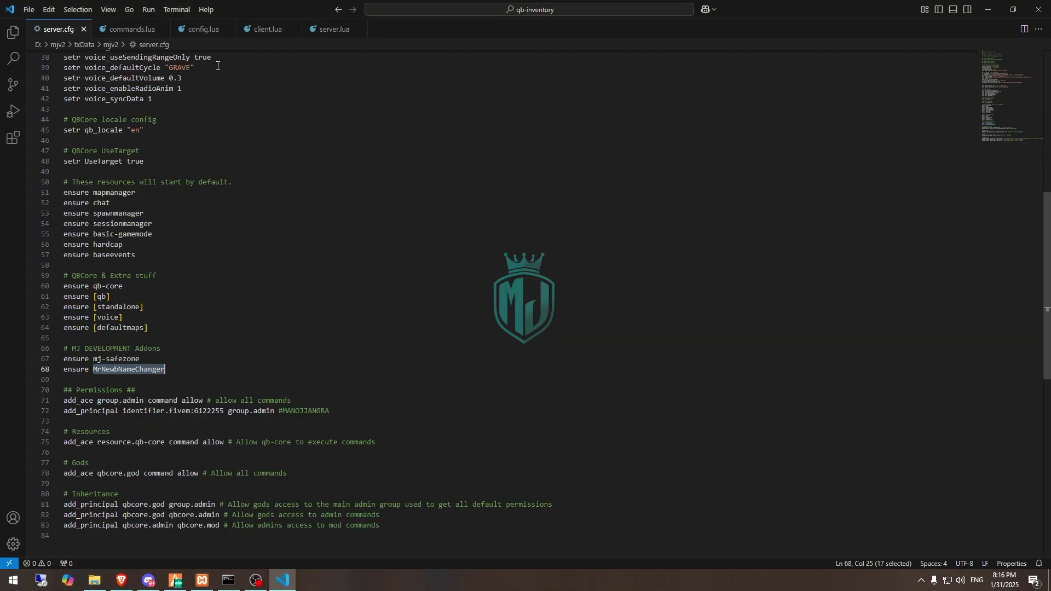
left_click(201, 29)
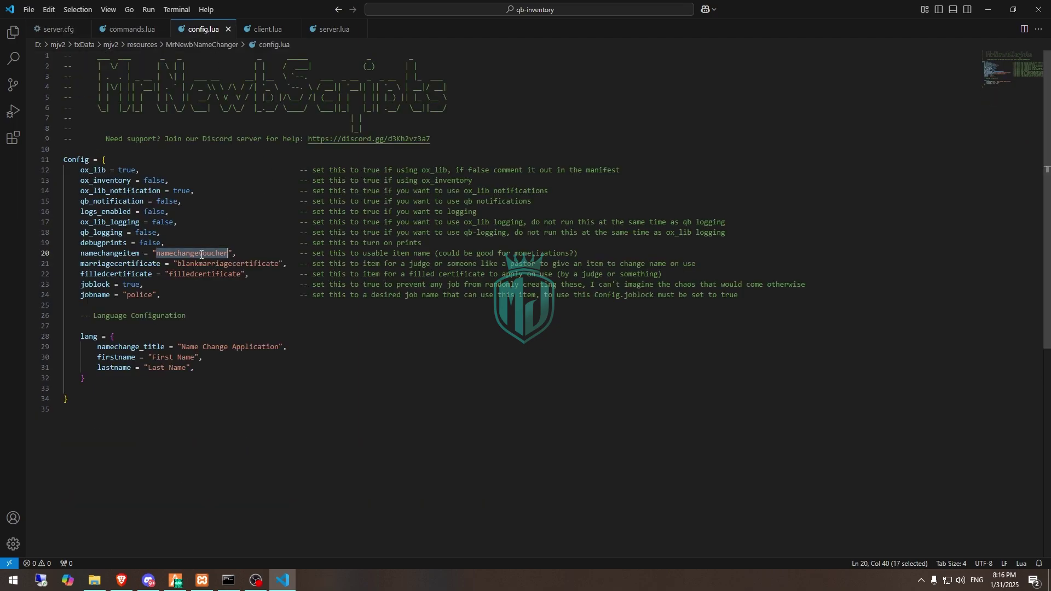
left_click(201, 581)
type("t")
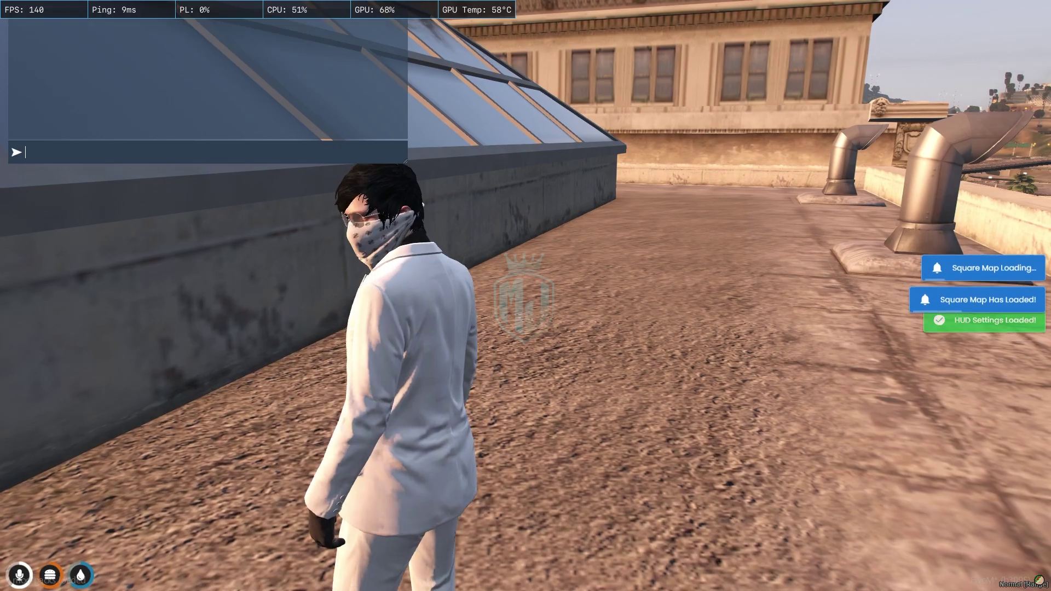
type("/giveitem 1")
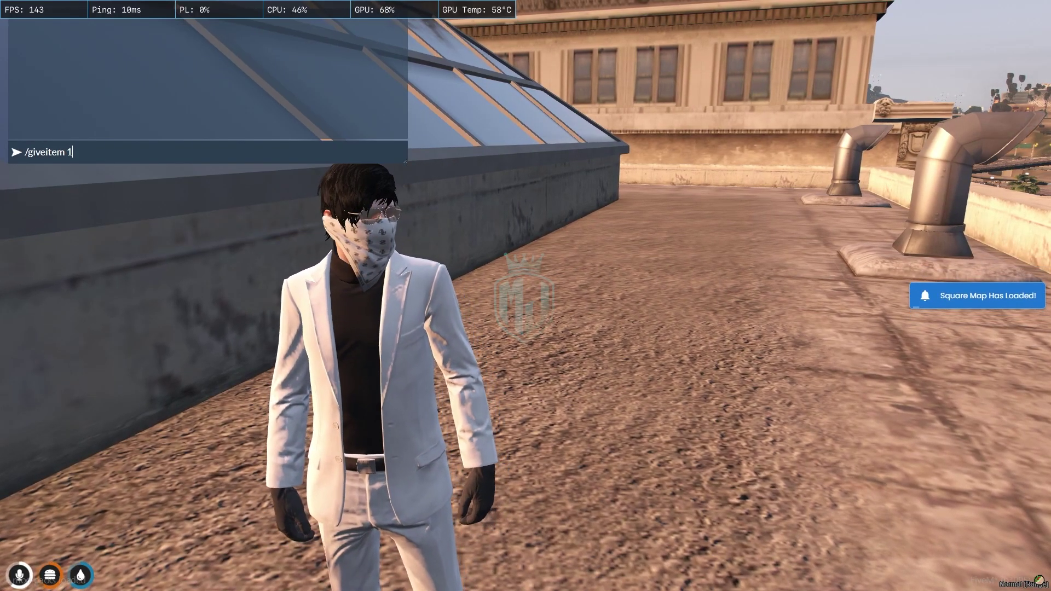
type(" namechangevoucher")
Give the character one namechangevoucher, test using it, and check the current name on the ID card.
key("Return")
key("Tab")
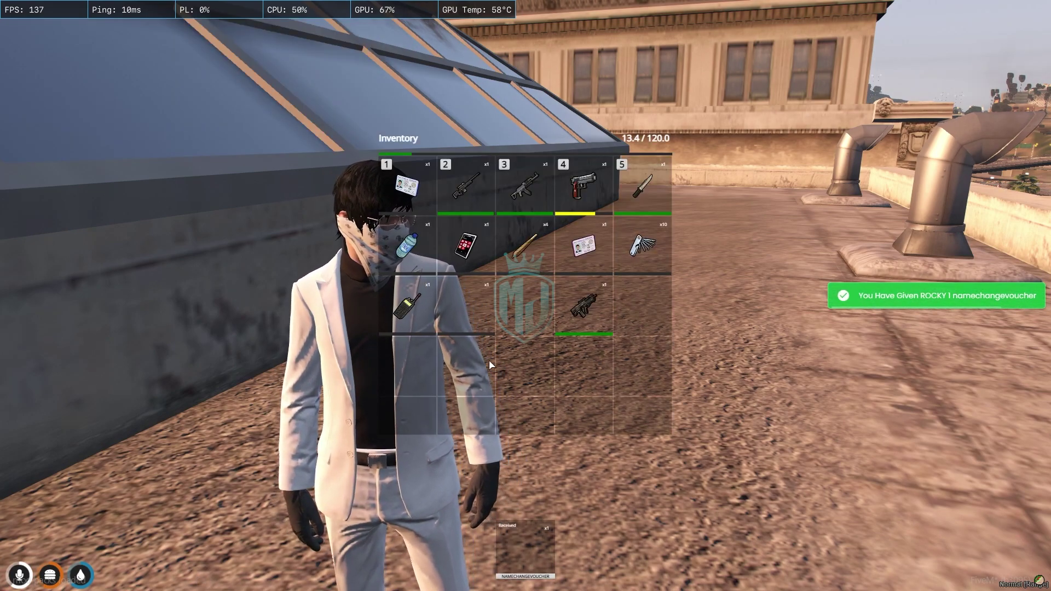
right_click(483, 302)
left_click(501, 313)
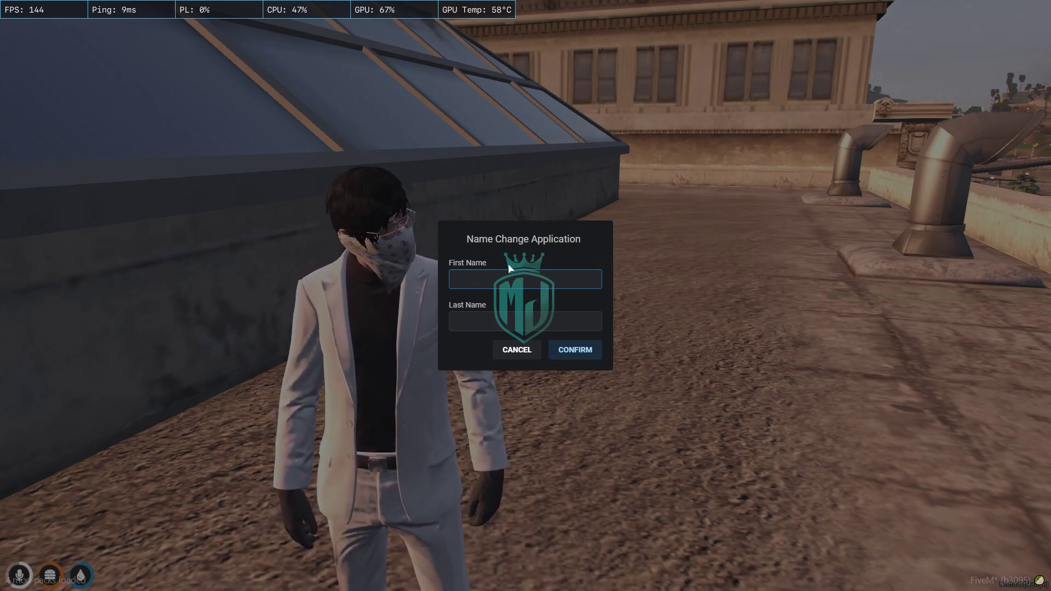
key("Escape")
key("Tab")
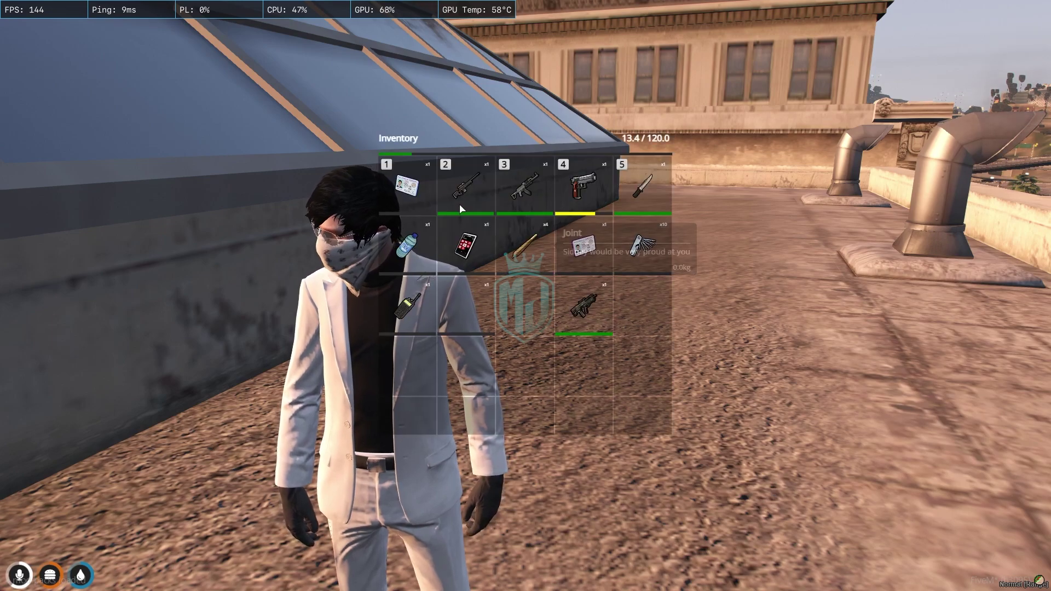
double_click(408, 186)
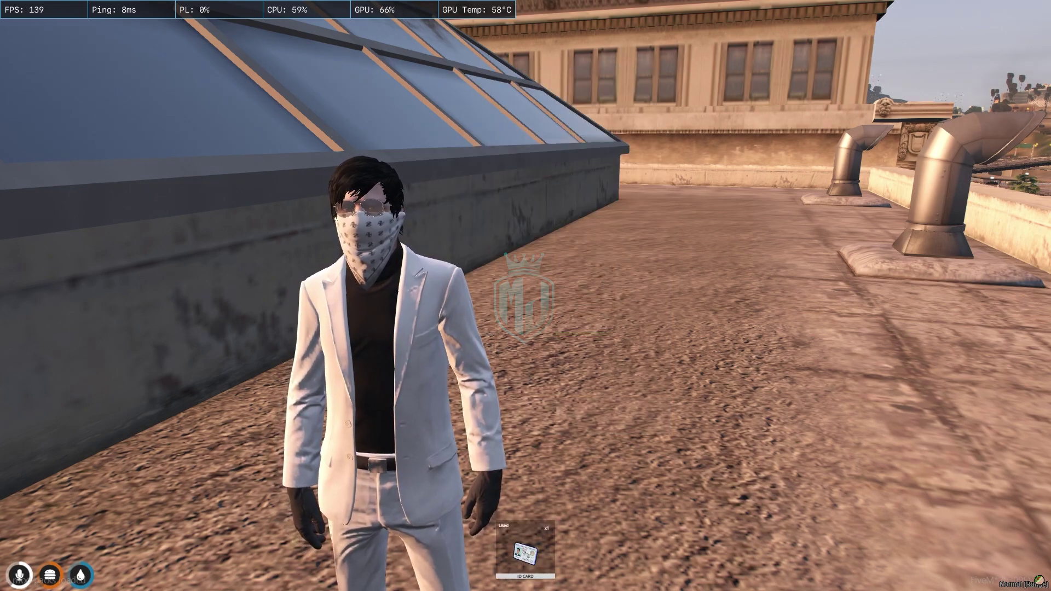
key("Tab")
right_click(469, 293)
left_click(493, 300)
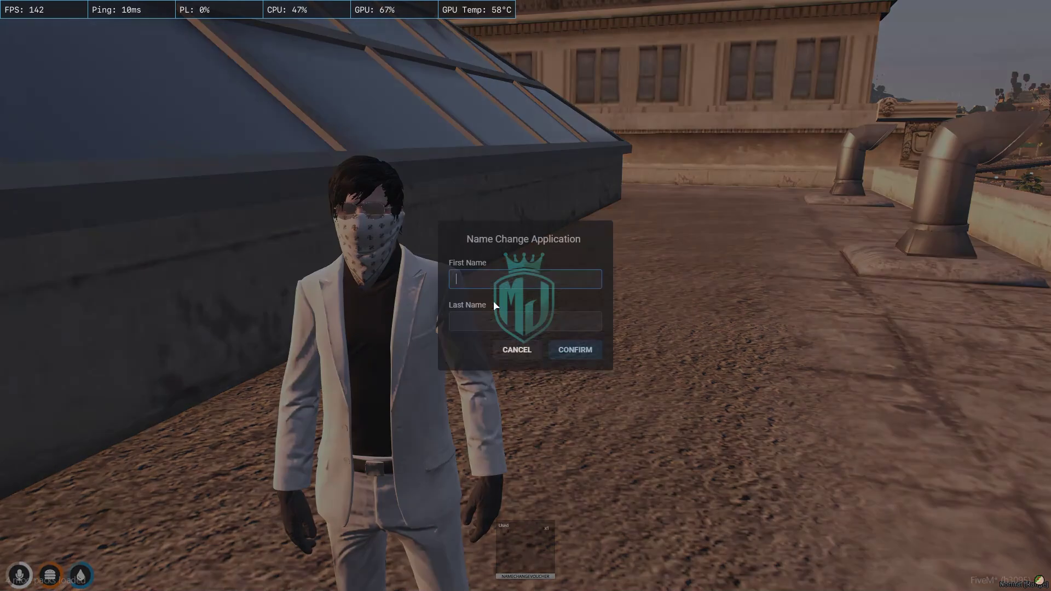
type("MANOJ")
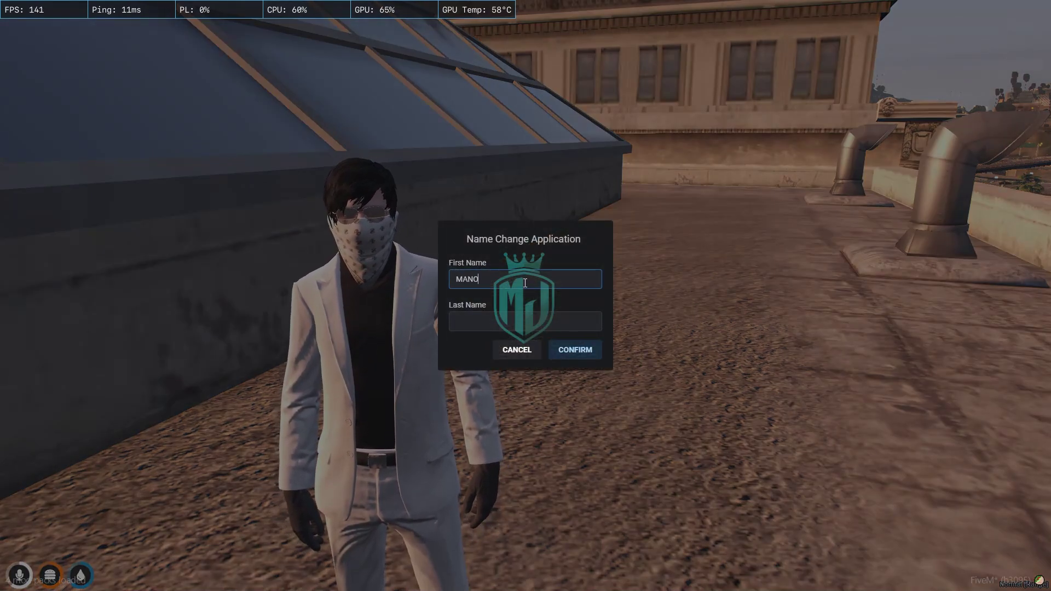
key("Tab")
type("JANGRA")
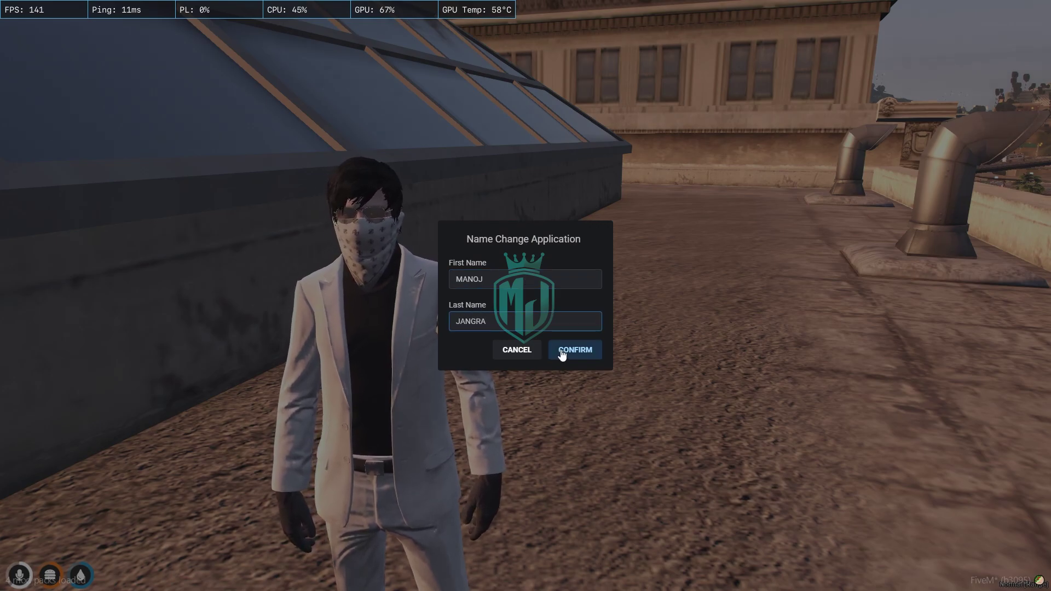
left_click(562, 354)
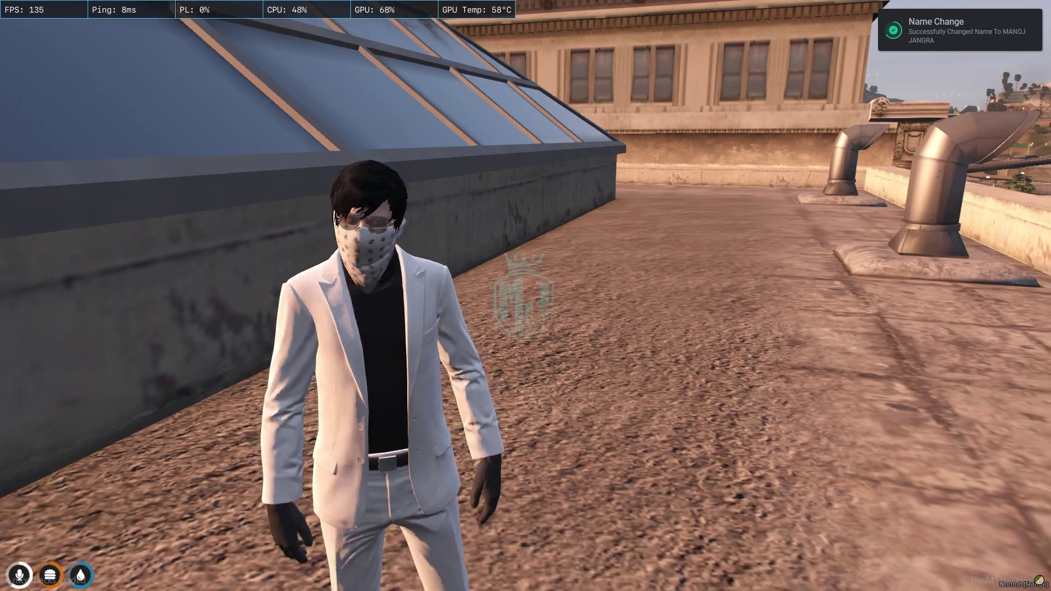
key("F8")
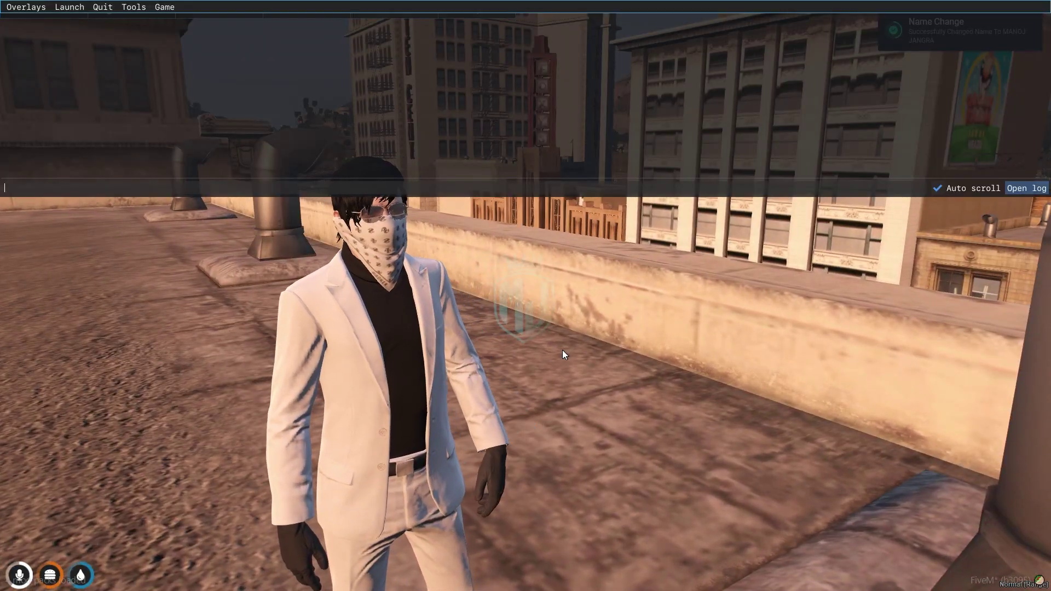
type("logout")
Log out and rejoin as MANOJ JANGRA, spawning back on the rooftop.
key("Return")
key("F8")
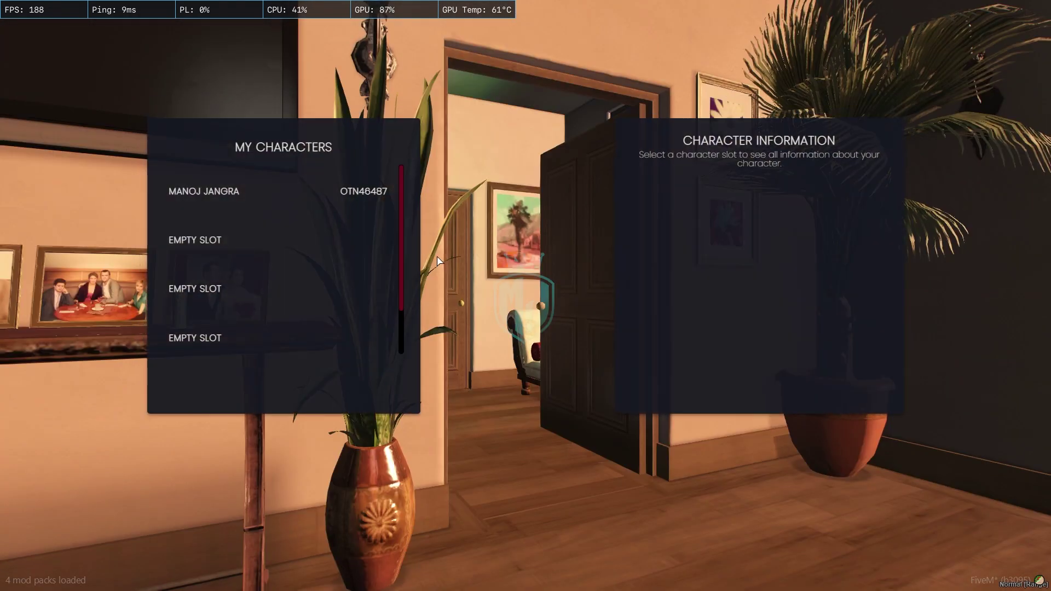
left_click(232, 199)
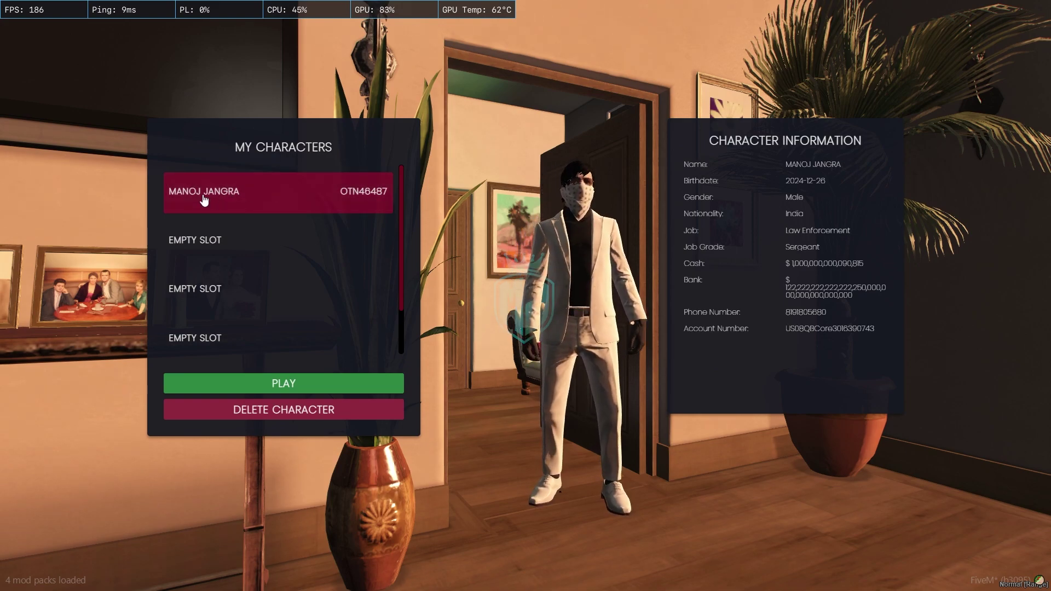
left_click(320, 386)
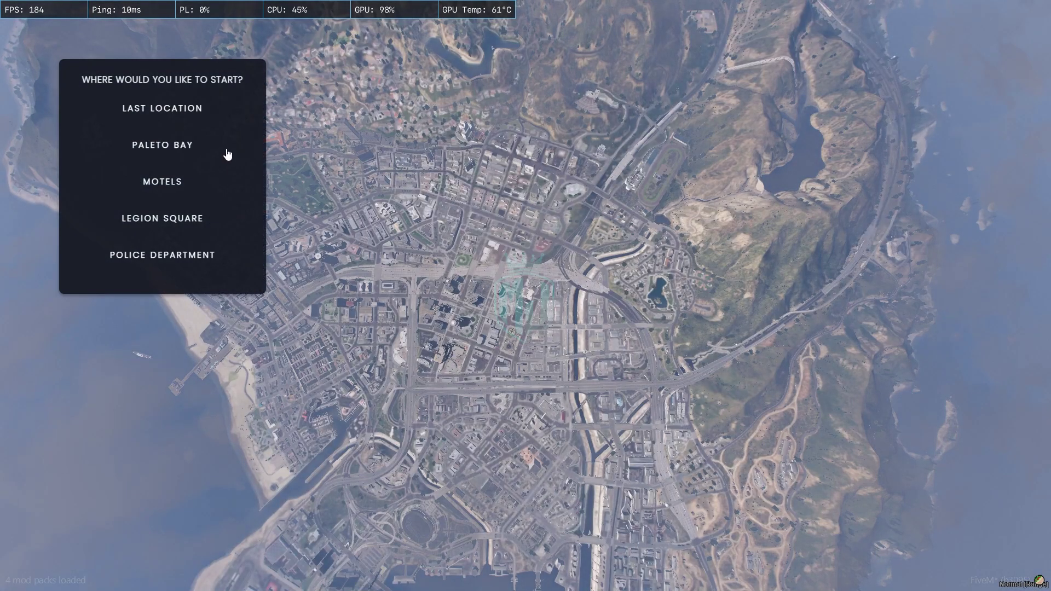
left_click(226, 106)
key("F8")
type("/giveitem 1 namechangevoucher 1")
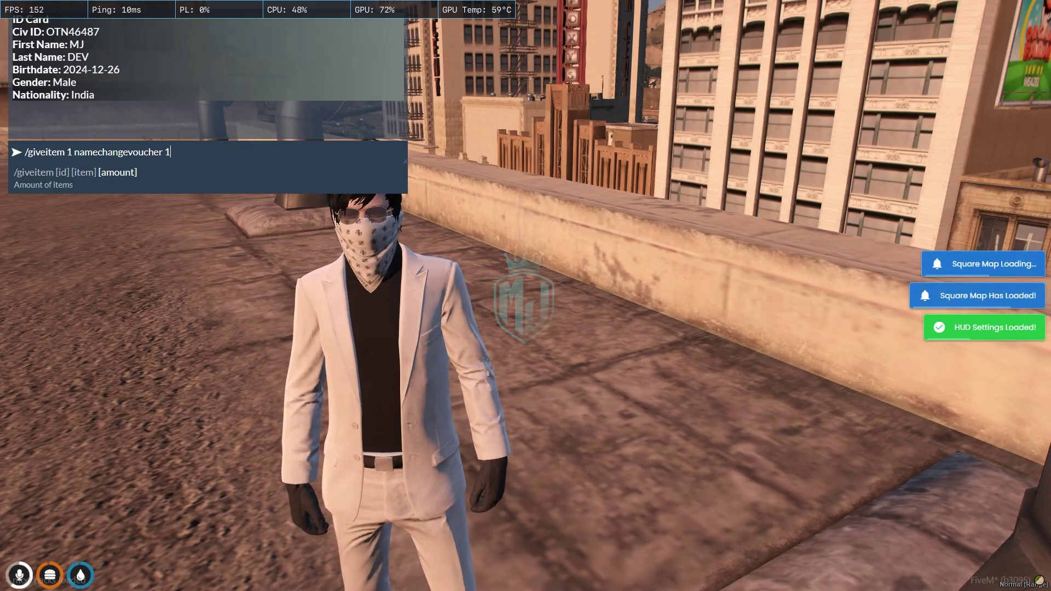
Give and use a second name change voucher to rename the character ROCKY SHARMA, then log out.
key("Return")
key("Tab")
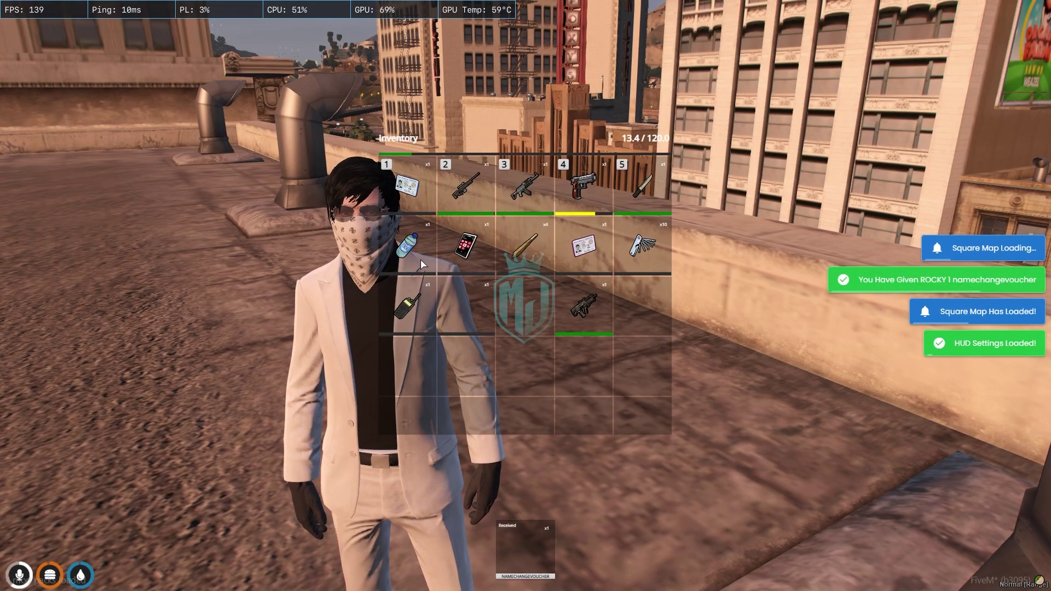
right_click(460, 305)
left_click(476, 310)
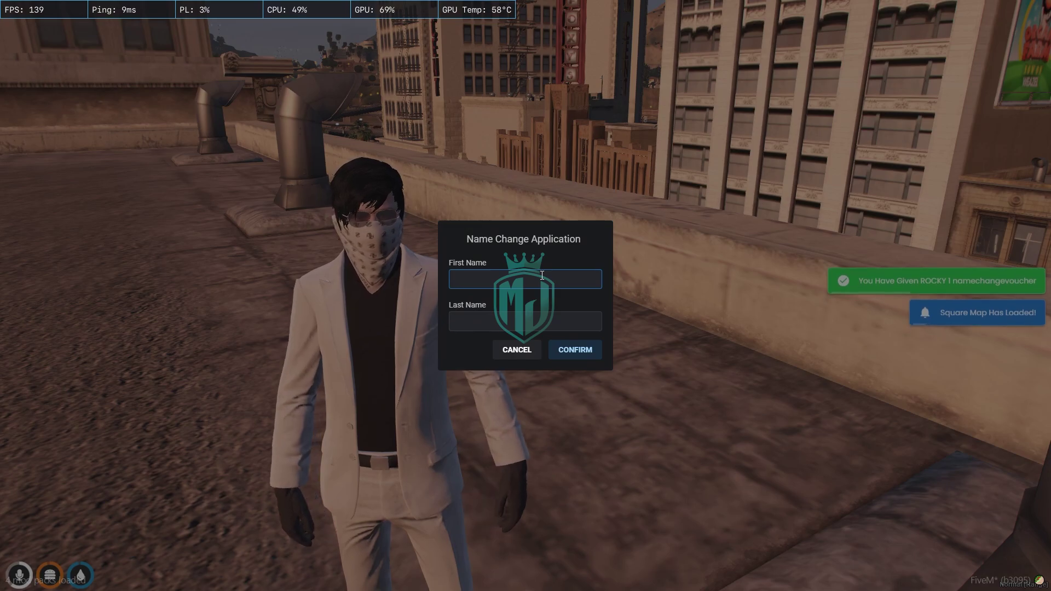
type("R")
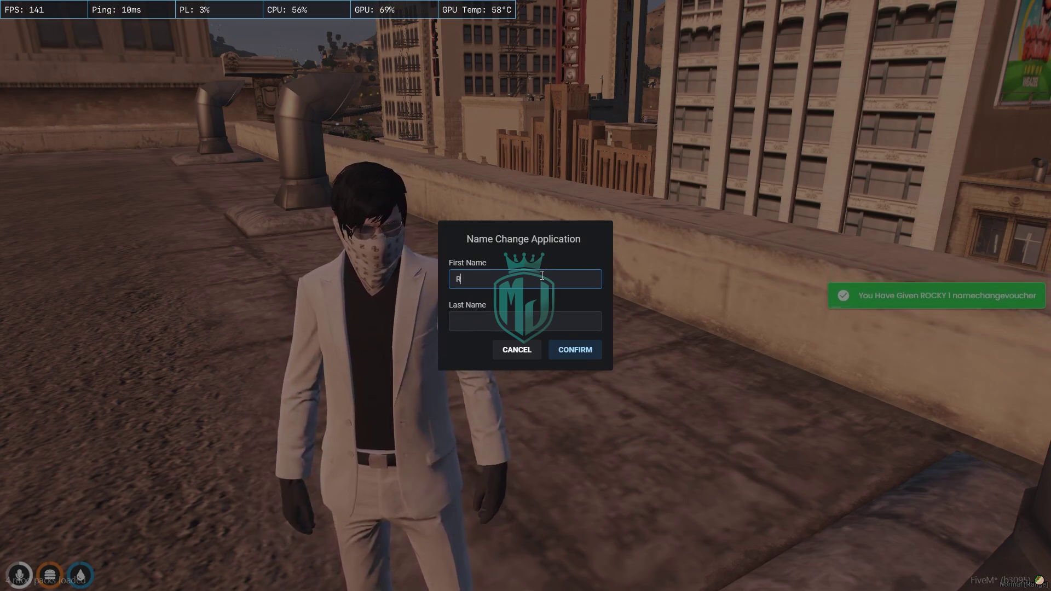
type("OCKY")
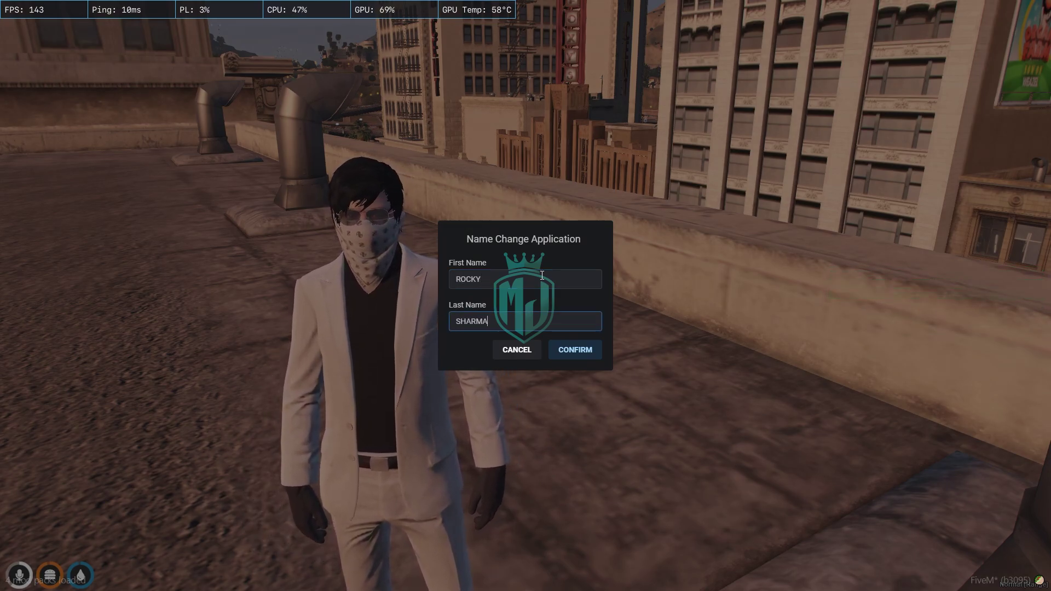
left_click(575, 351)
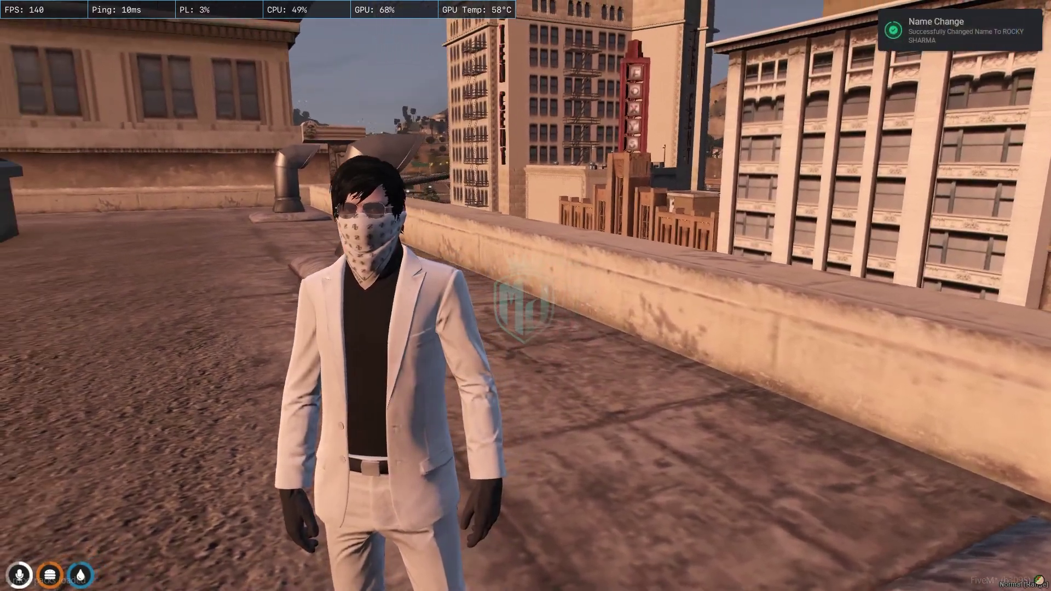
key("F8")
type("LOGOUT")
key("Return")
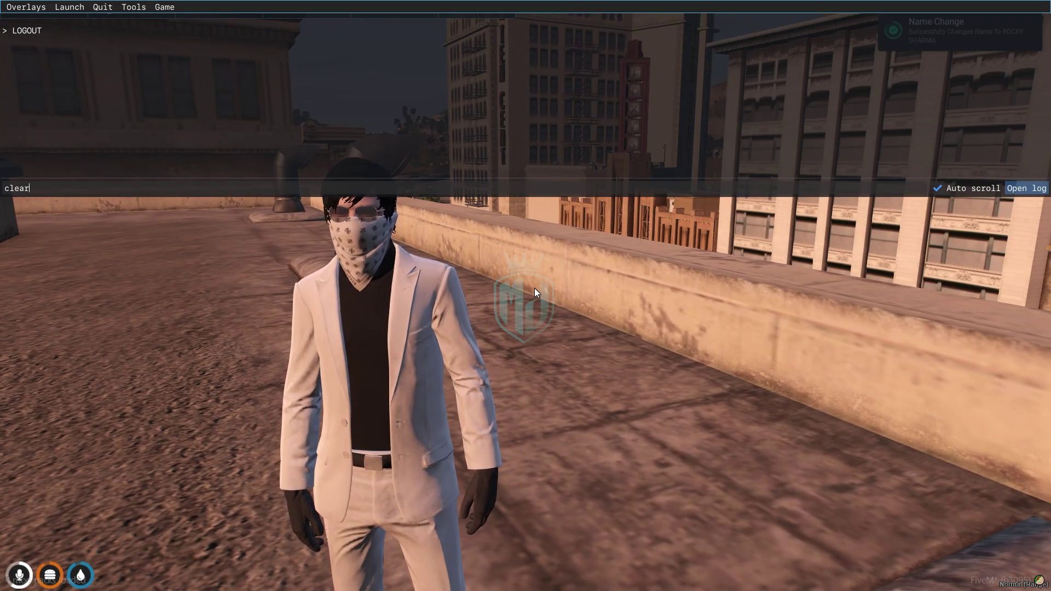
Finish logging out and rejoin as ROCKY SHARMA, spawning at the last location.
key("Return")
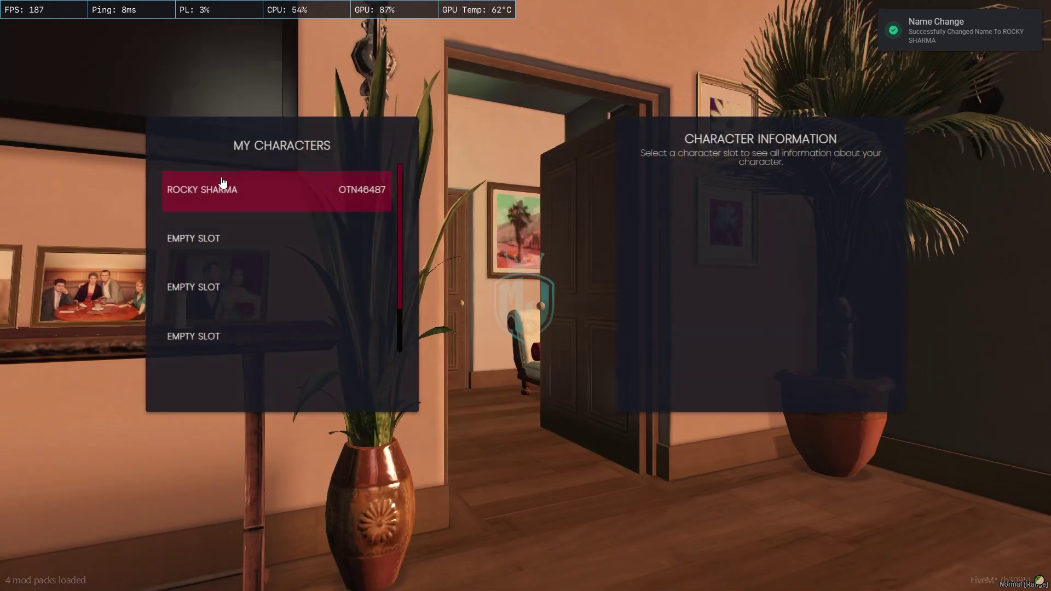
left_click(238, 191)
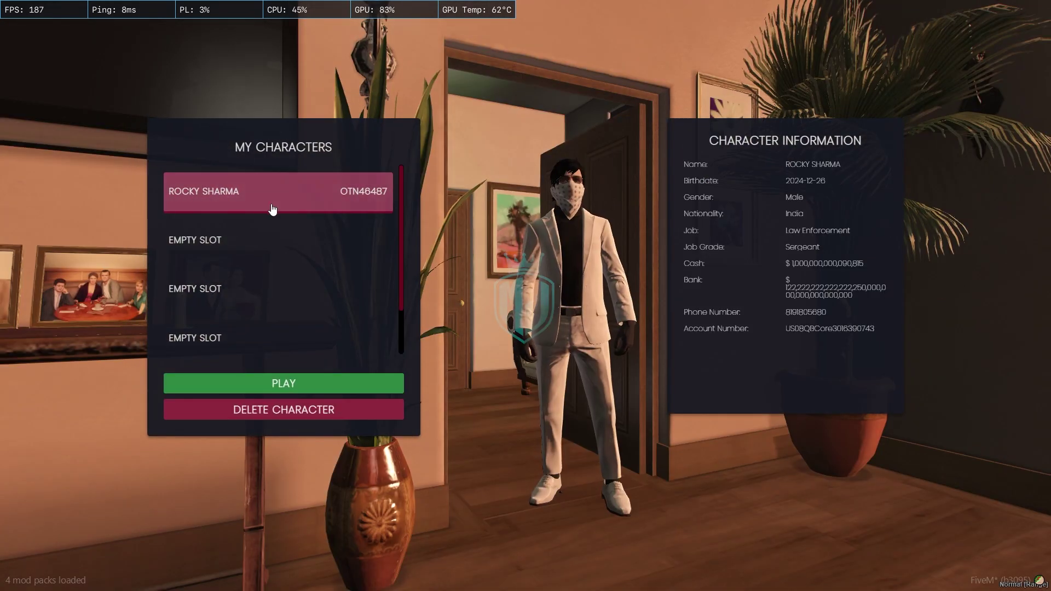
left_click(291, 388)
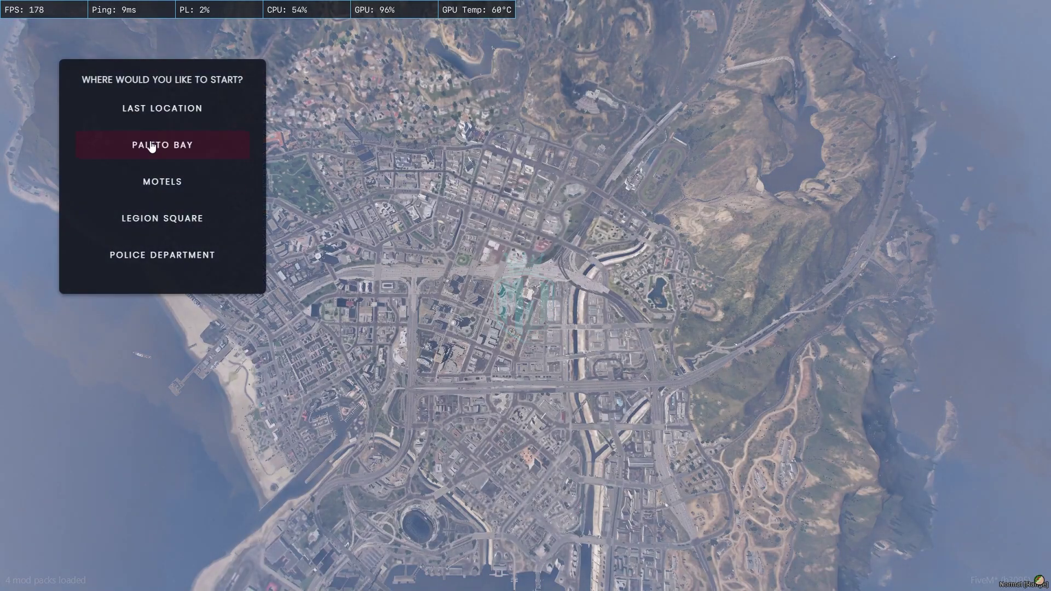
left_click(158, 114)
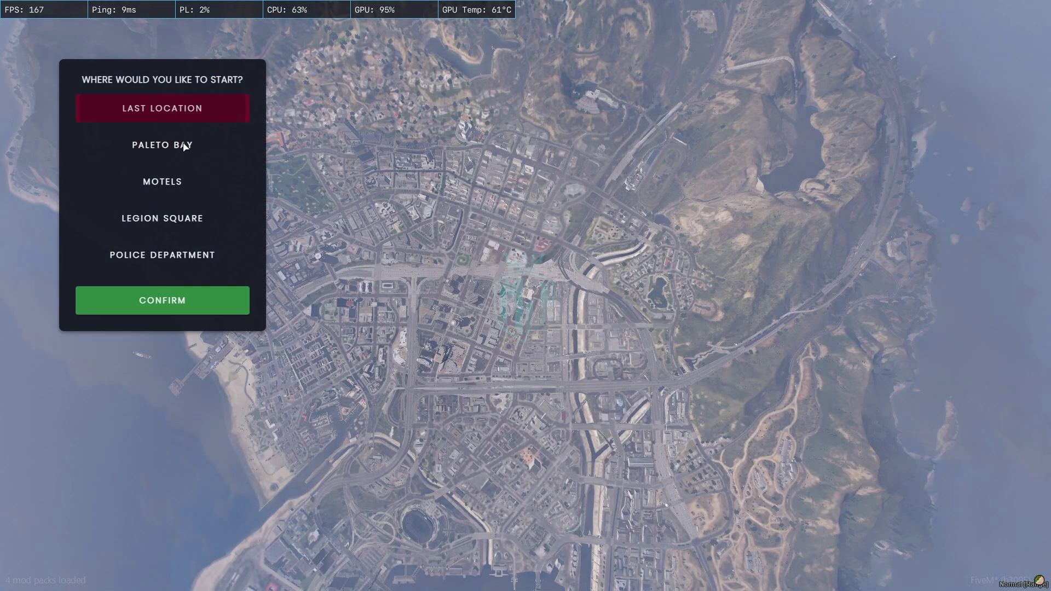
left_click(186, 312)
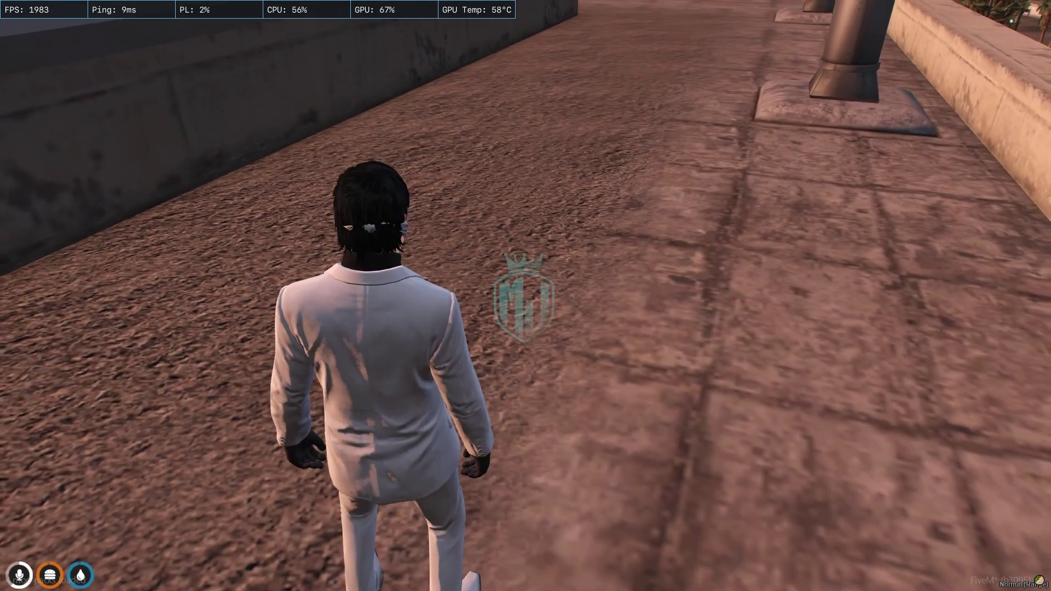
key("w")
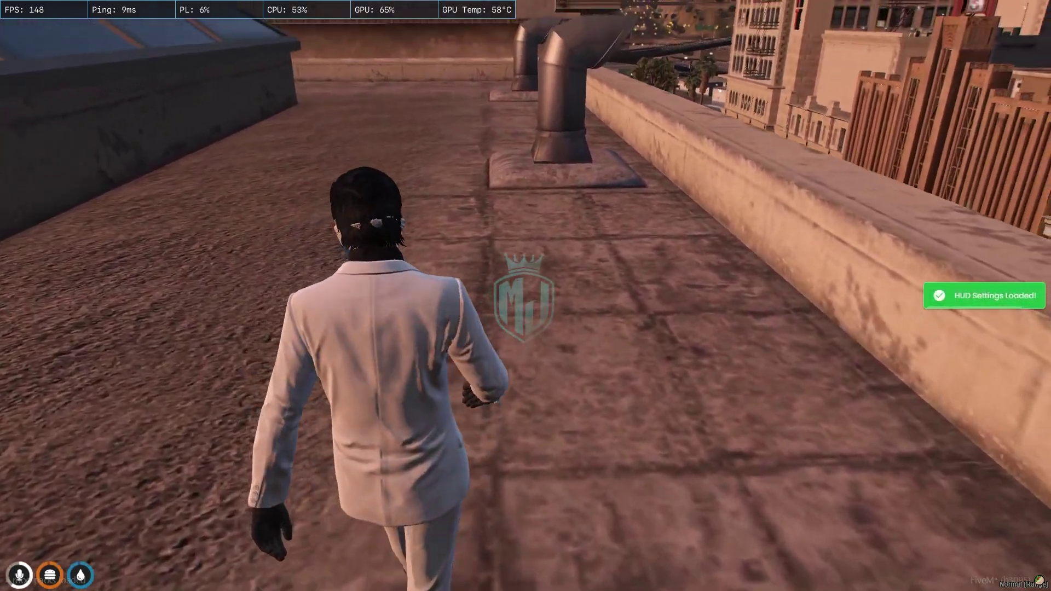
key("s")
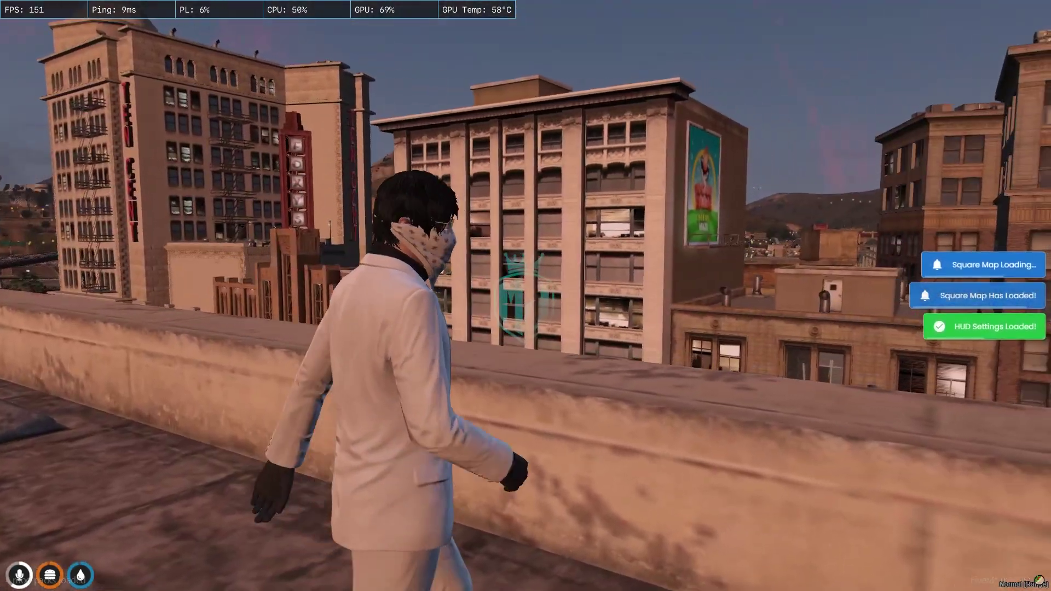